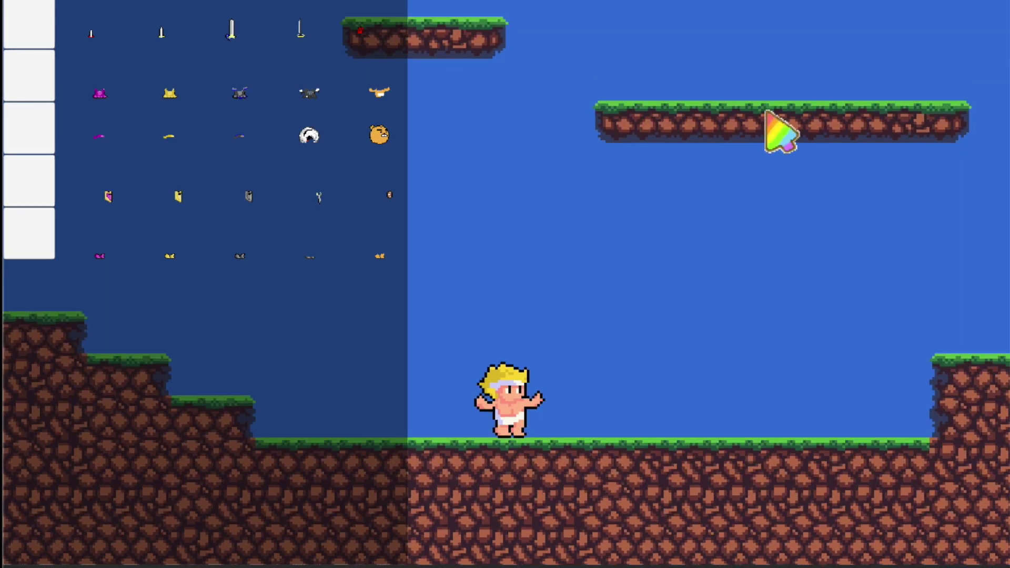
- Equip the white helmet, sword, bear head, a new shield and bear body, jumping left between swaps
left_click(90, 33)
left_click(304, 146)
left_click(312, 257)
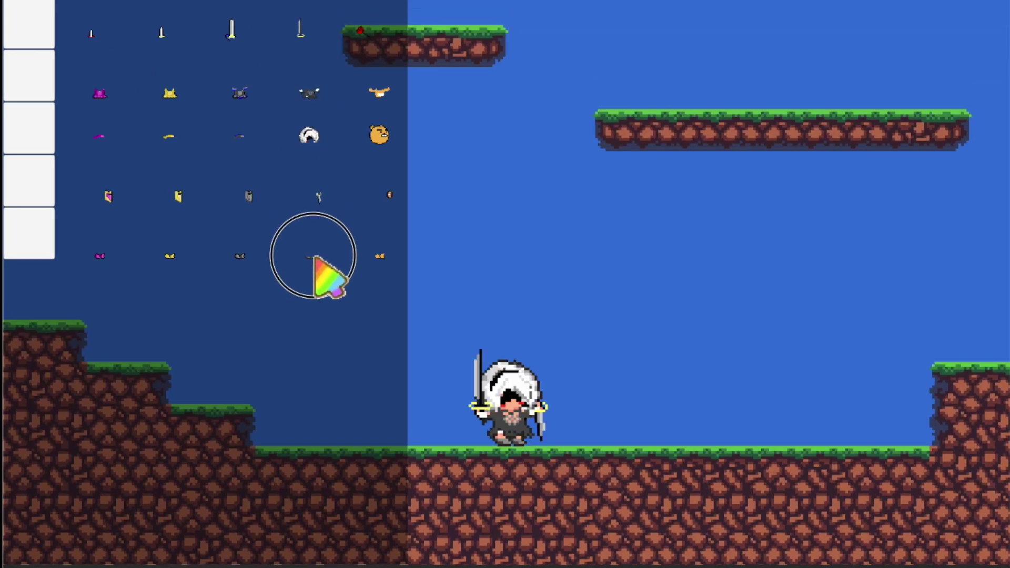
key("space")
key("Left")
left_click(388, 194)
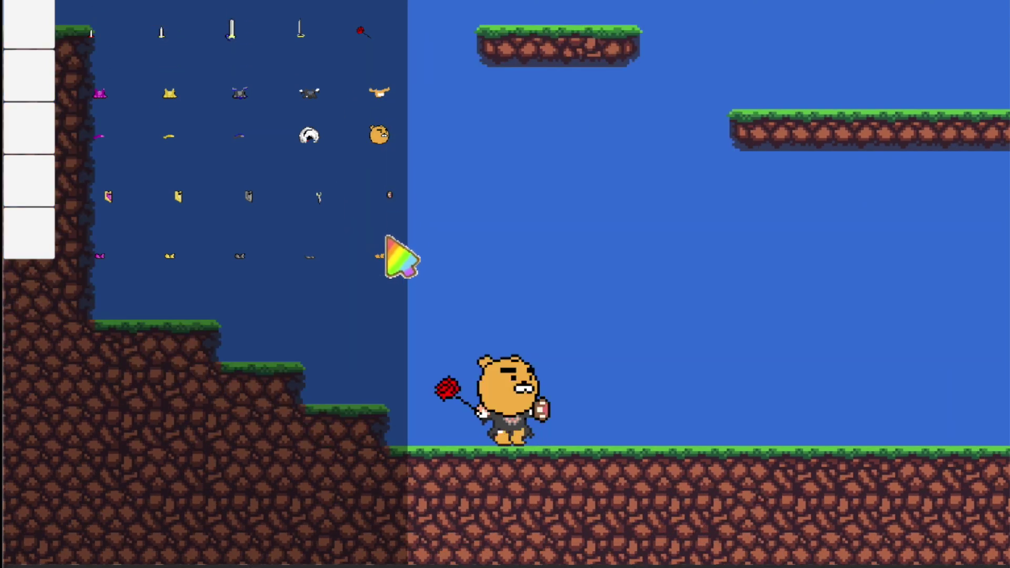
left_click(378, 91)
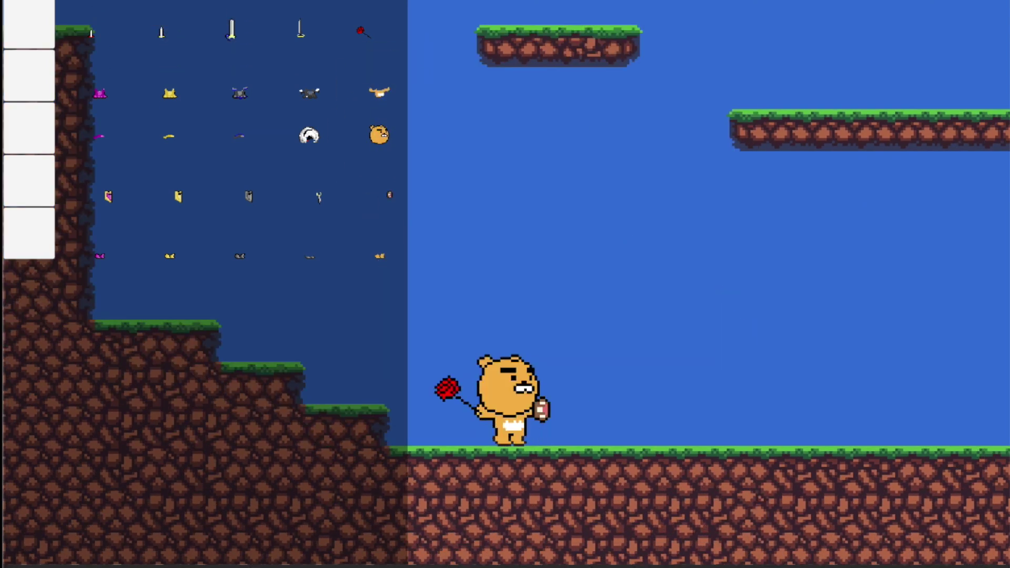
- Hide the equipment panel, run right while jumping and swinging the weapon, then walk back left
key("i")
key("space")
key("Right")
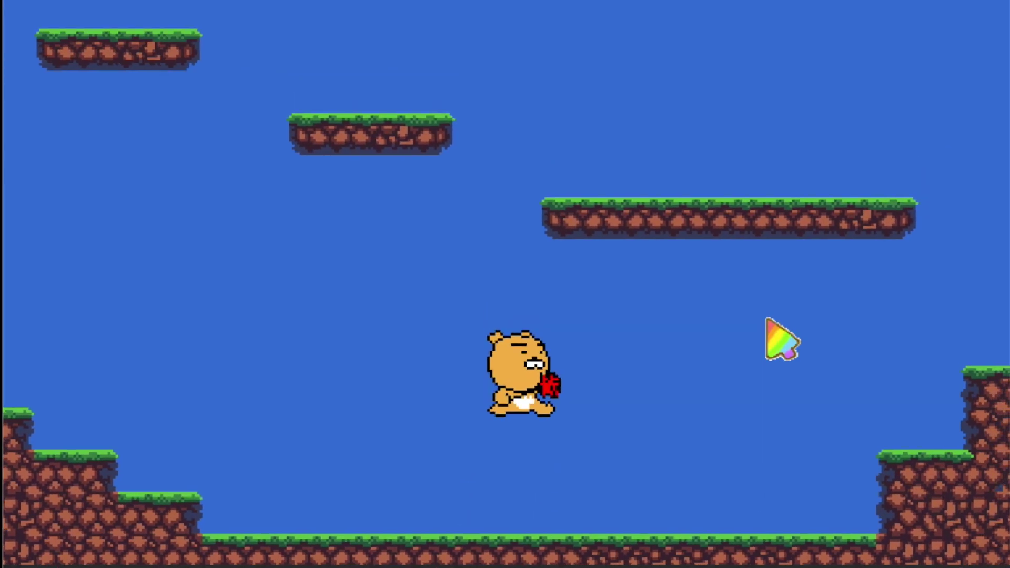
key("space")
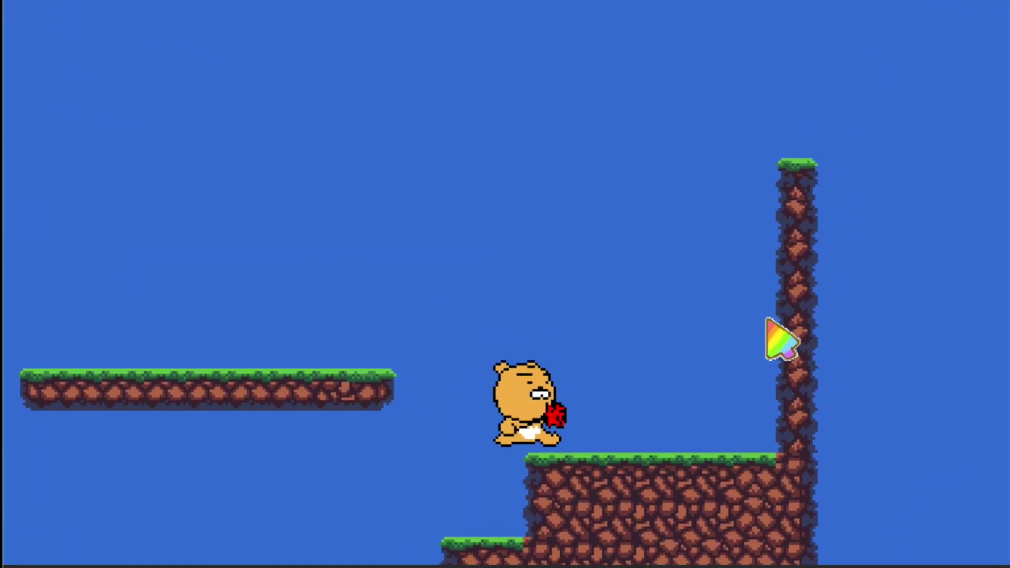
key("Left")
- Reopen the panel, equip sword, white helmet, a shoe and grey shield, then leap attacking
key("i")
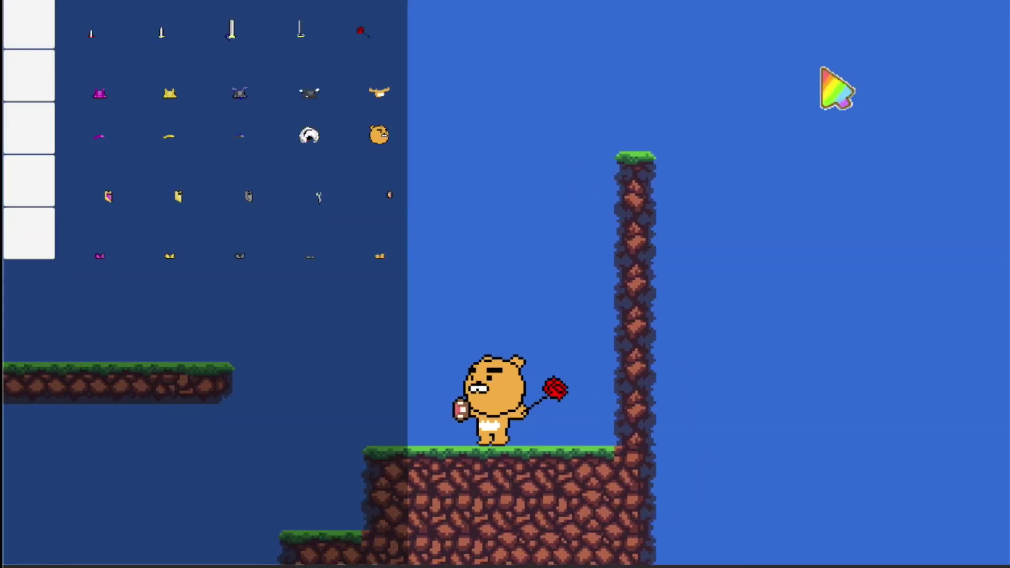
left_click(303, 39)
left_click(310, 136)
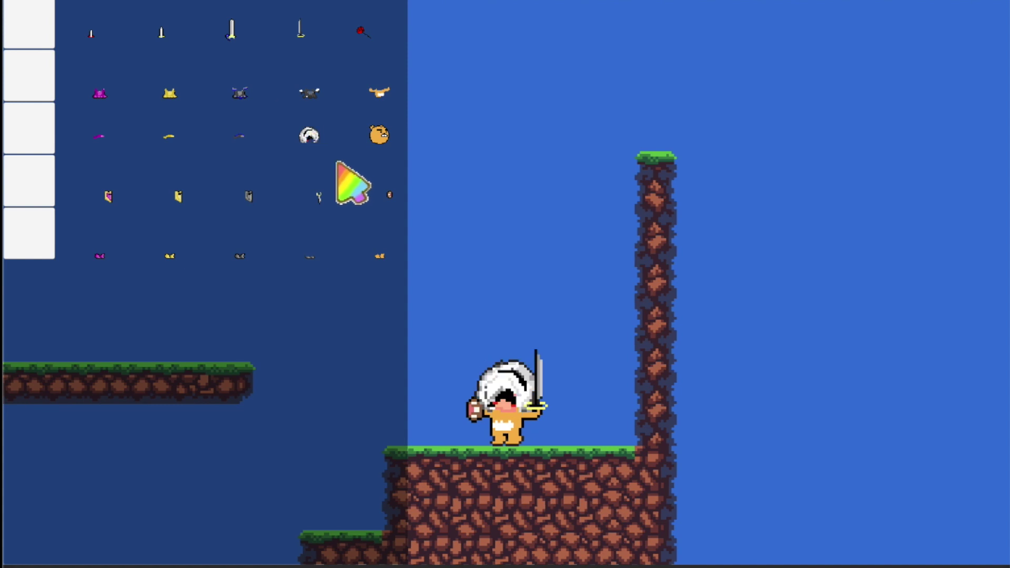
left_click(311, 257)
left_click(248, 196)
key("space")
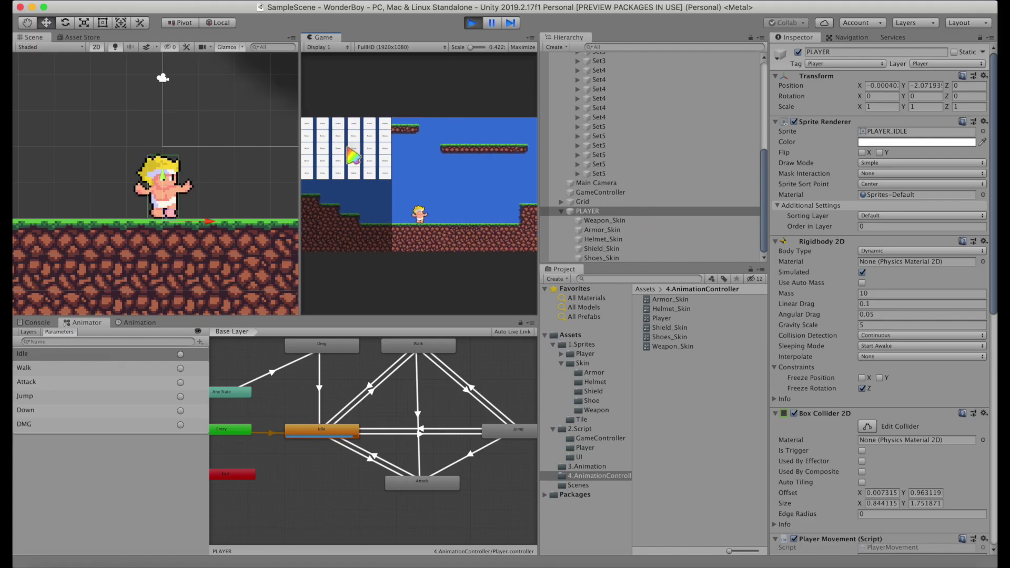
- Inspect the Weapon, Armor, Shield and Shoes skin objects under PLAYER, then fire the DMG trigger
left_click(553, 221)
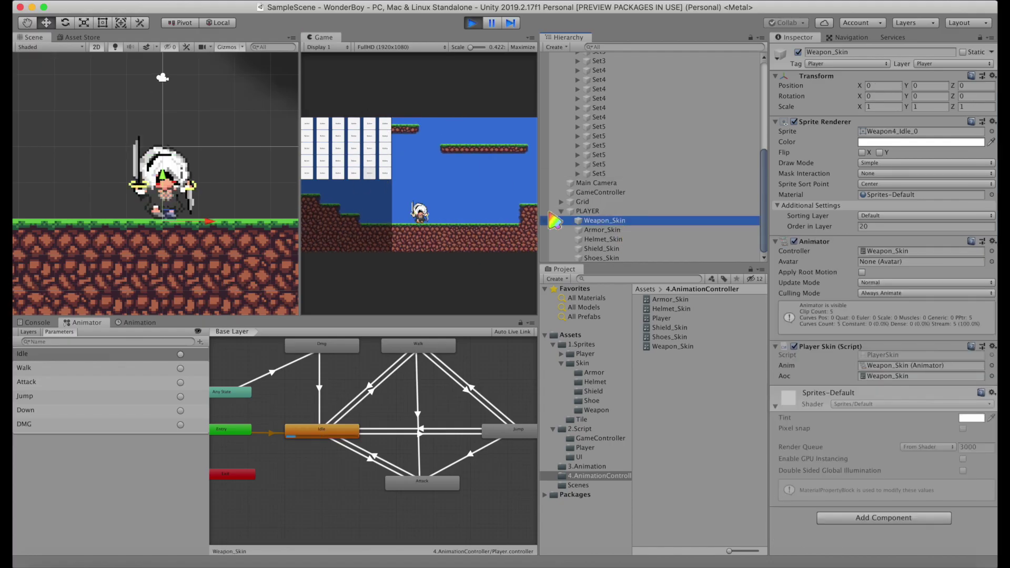
left_click(602, 230)
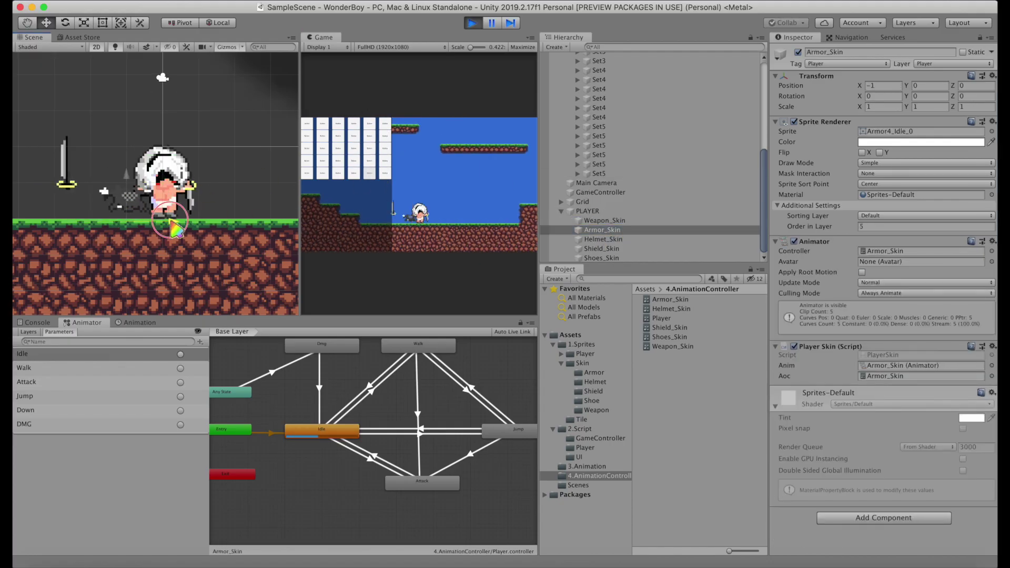
left_click(614, 249)
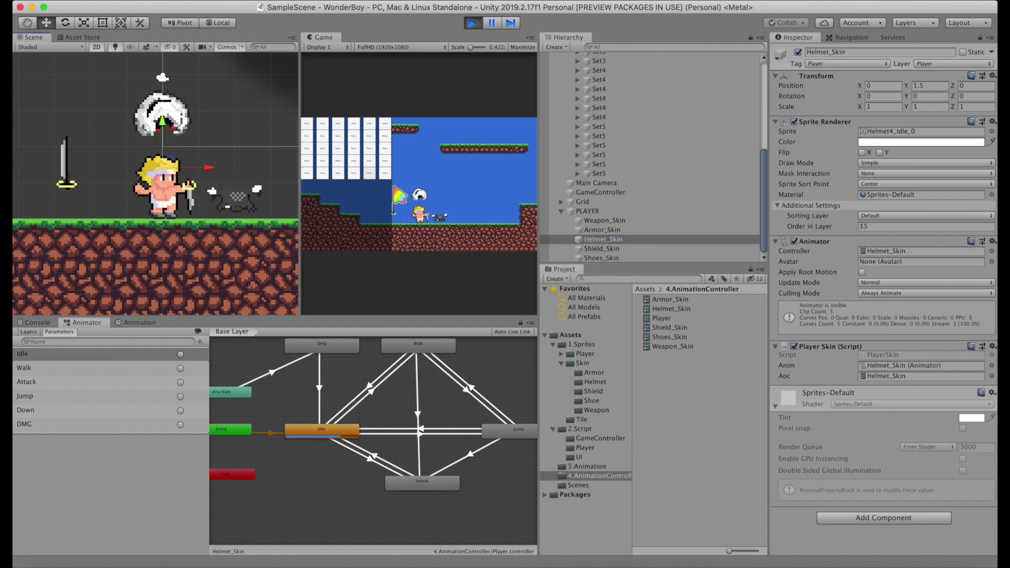
left_click(601, 258)
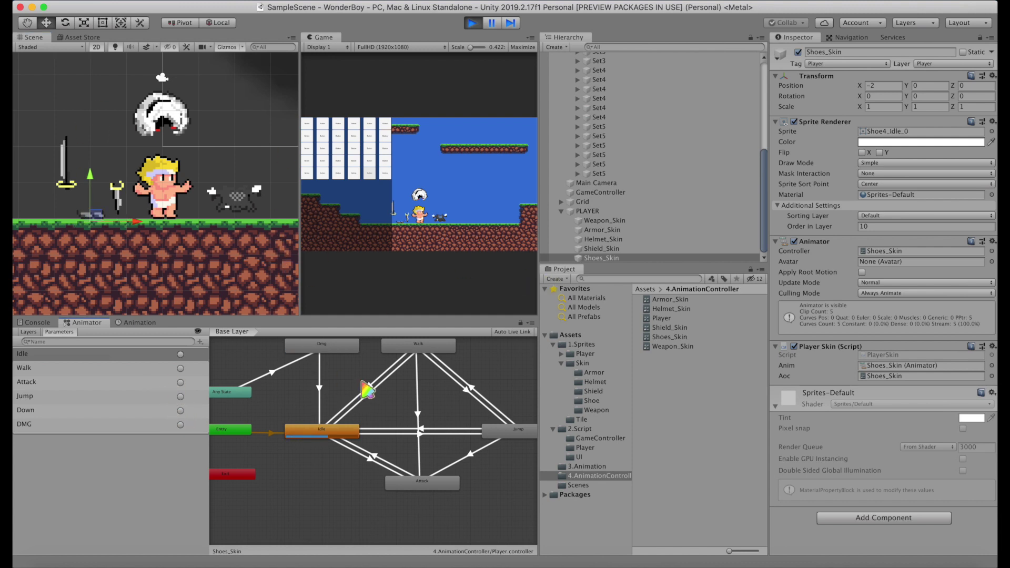
left_click(588, 211)
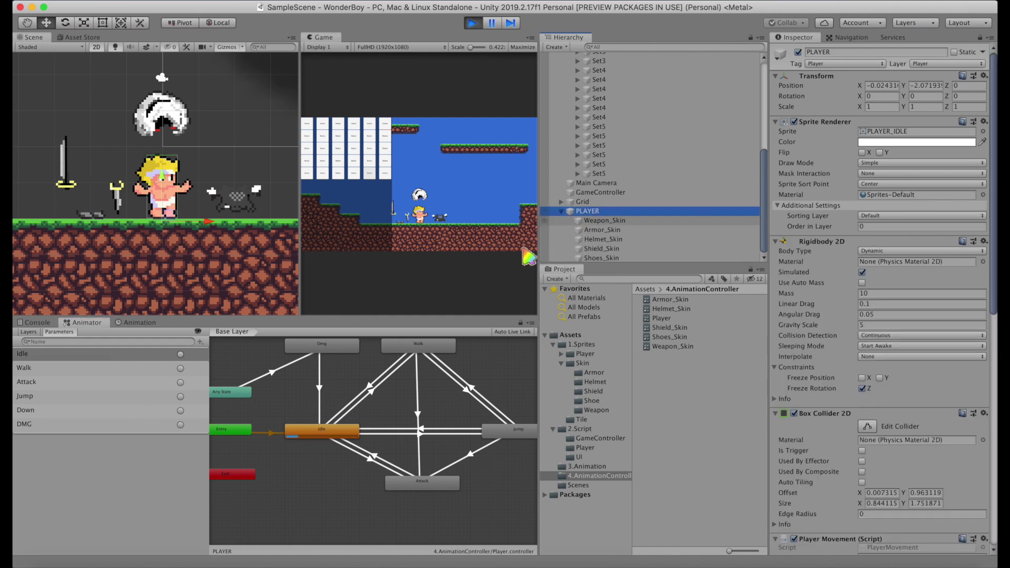
left_click(180, 424)
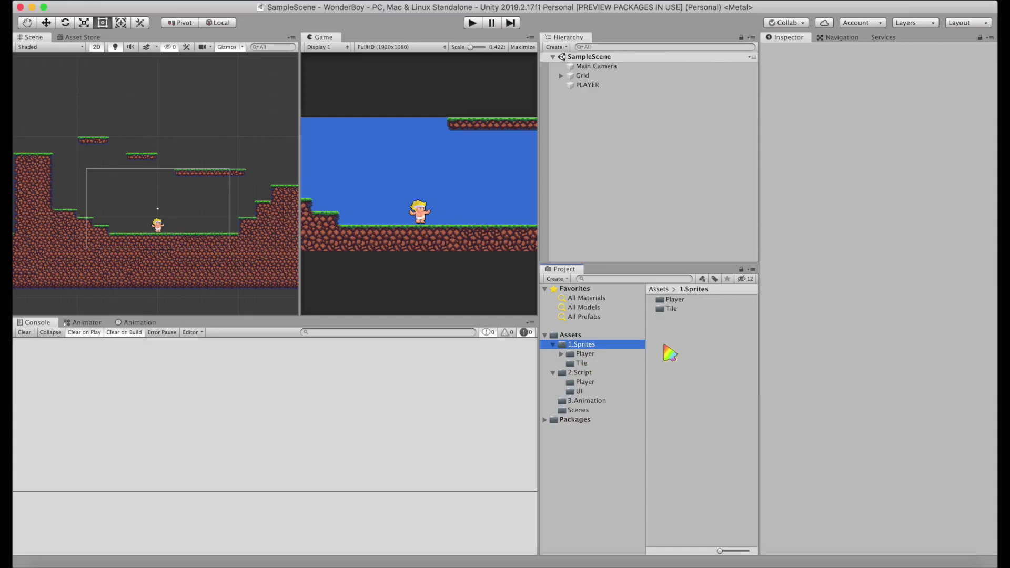
- Create a Skin folder in 1.Sprites and move the five equipment folders into it
right_click(667, 354)
mouse_move(689, 303)
left_click(906, 125)
type("Skin")
key("Return")
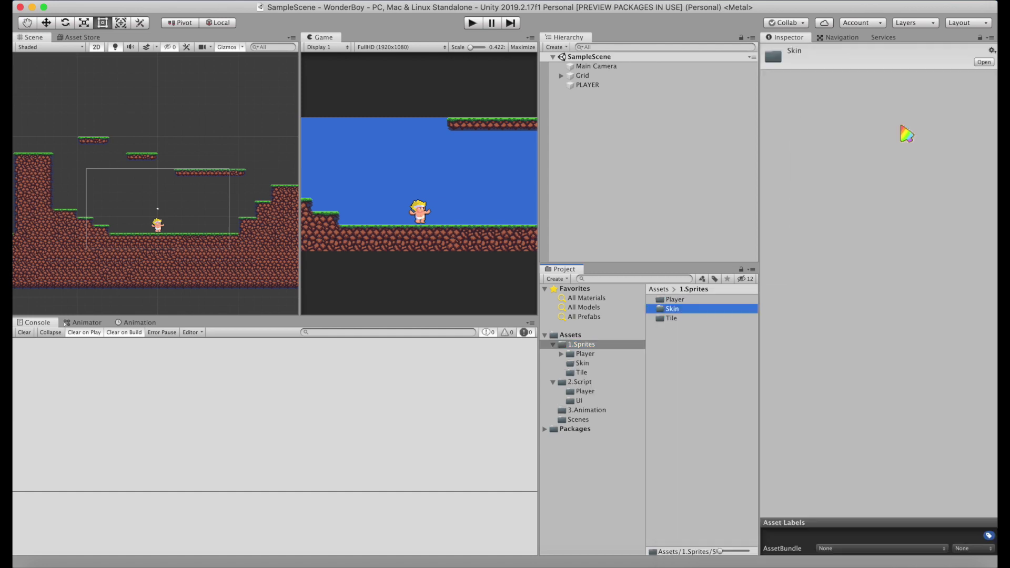
double_click(683, 309)
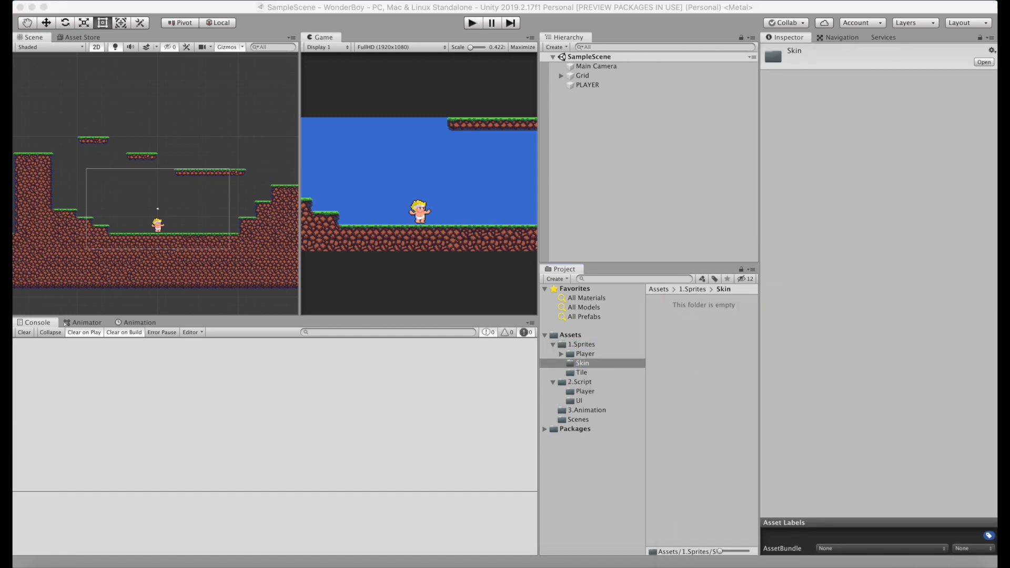
left_click_drag(1005, 345, 727, 341)
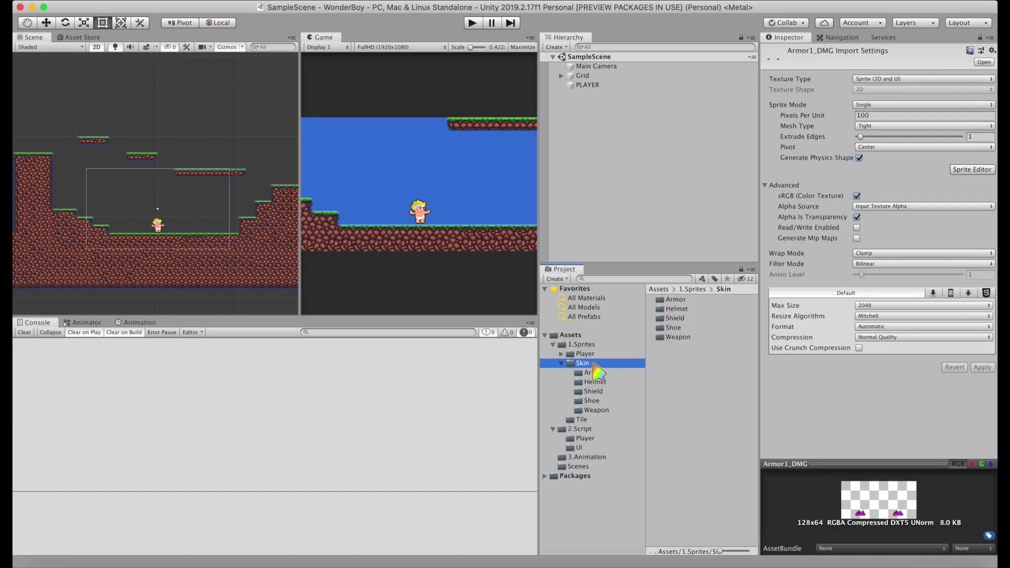
- Slice the armor sprite sheet into 64x64 cells in the Sprite Editor and apply
left_click(594, 373)
left_click(972, 159)
left_click(318, 120)
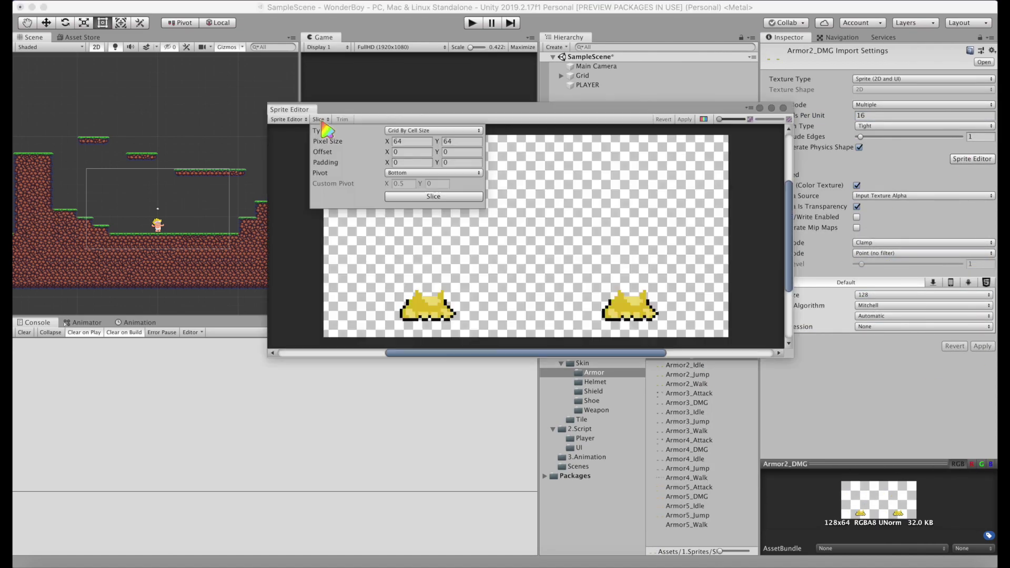
left_click(783, 108)
key("Down")
key("Down")
key("Down")
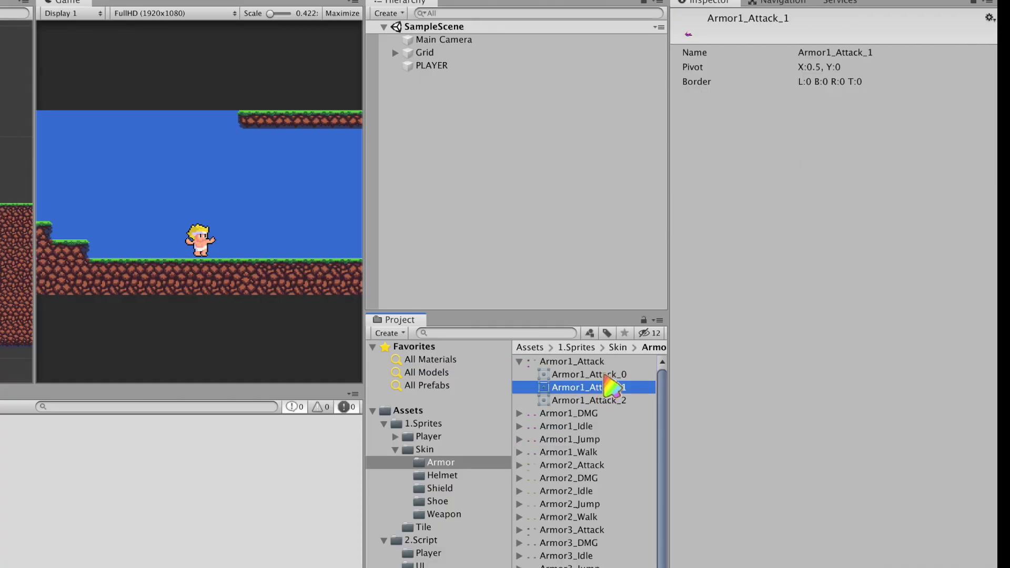
- Create an Armor1_Attack animation clip from the three Armor1_Attack sprites
key("Return")
key("super+c")
key("Escape")
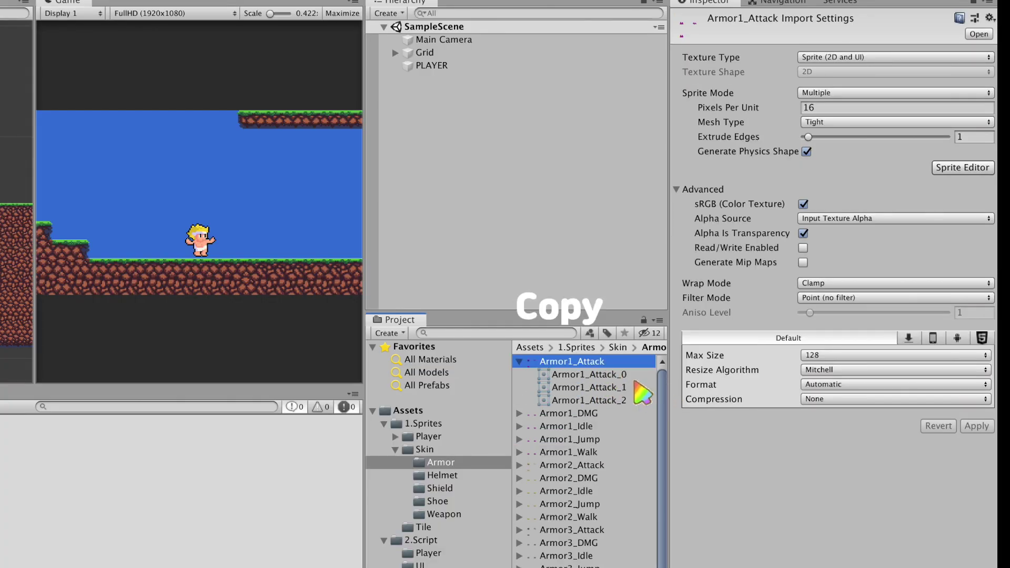
key("Down")
left_click(627, 401, "shift")
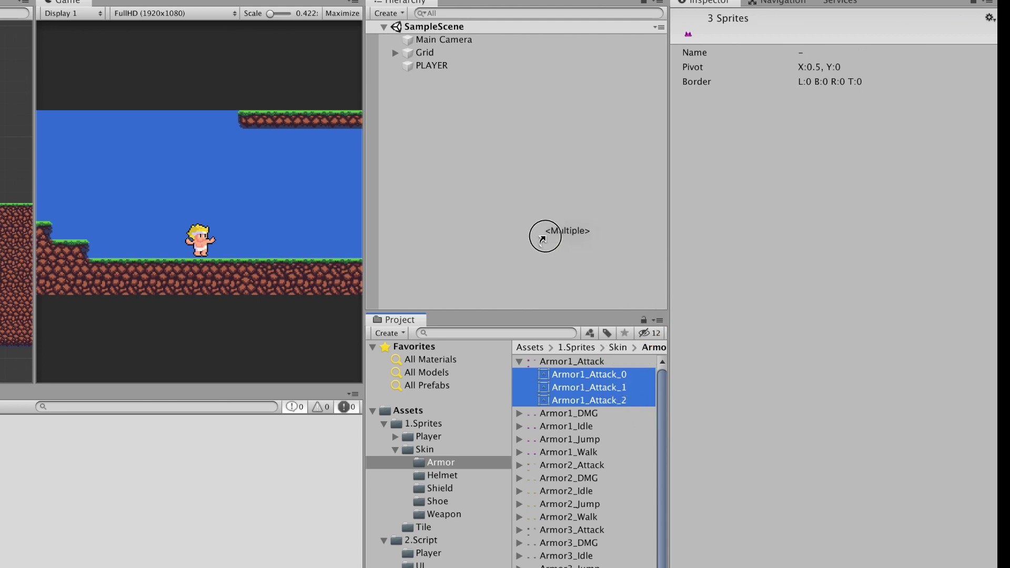
left_click_drag(589, 387, 542, 239)
key("super+v")
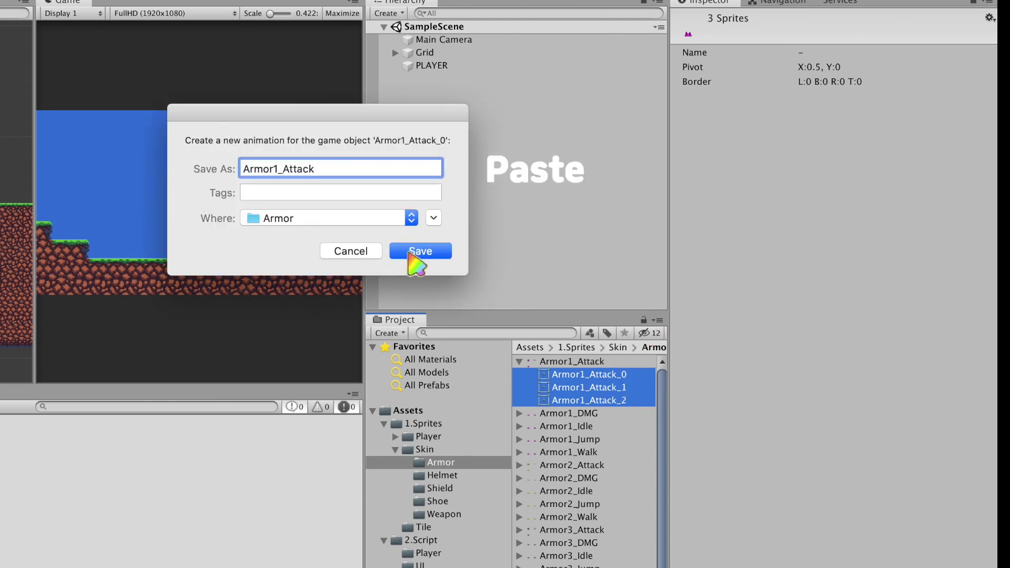
left_click(421, 250)
- Inspect the new Armor1_Attack clip and controller, and compare with PLAYER's Attack clip keyframes
left_click(532, 414)
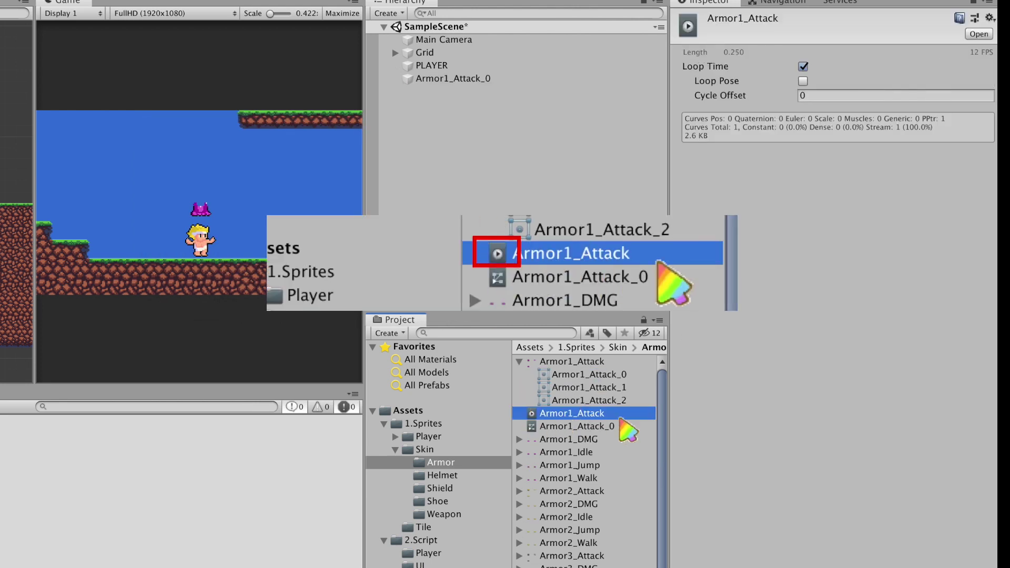
left_click(622, 425)
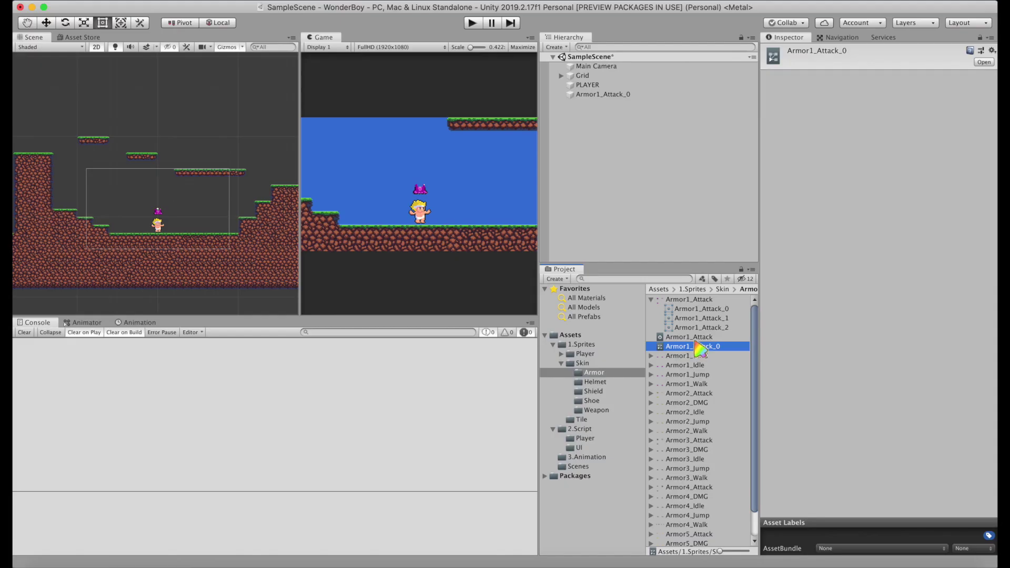
left_click(696, 339)
left_click(137, 324)
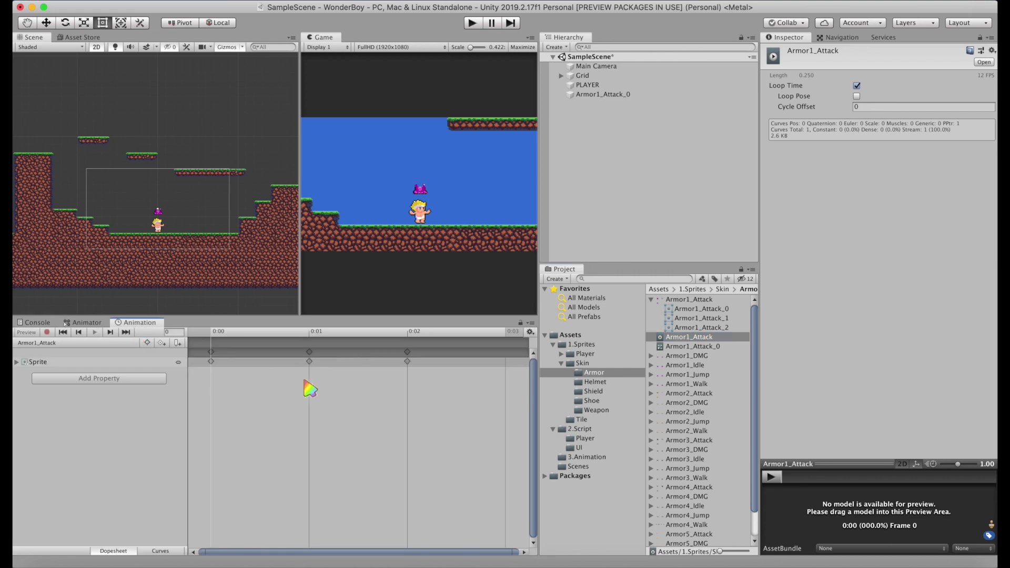
left_click(588, 86)
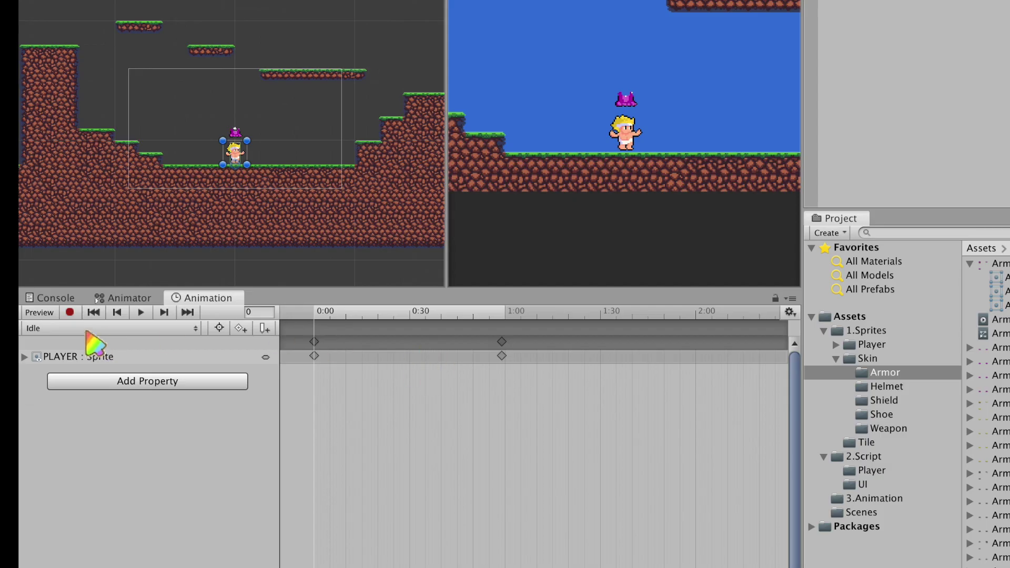
left_click(87, 329)
left_click(79, 298)
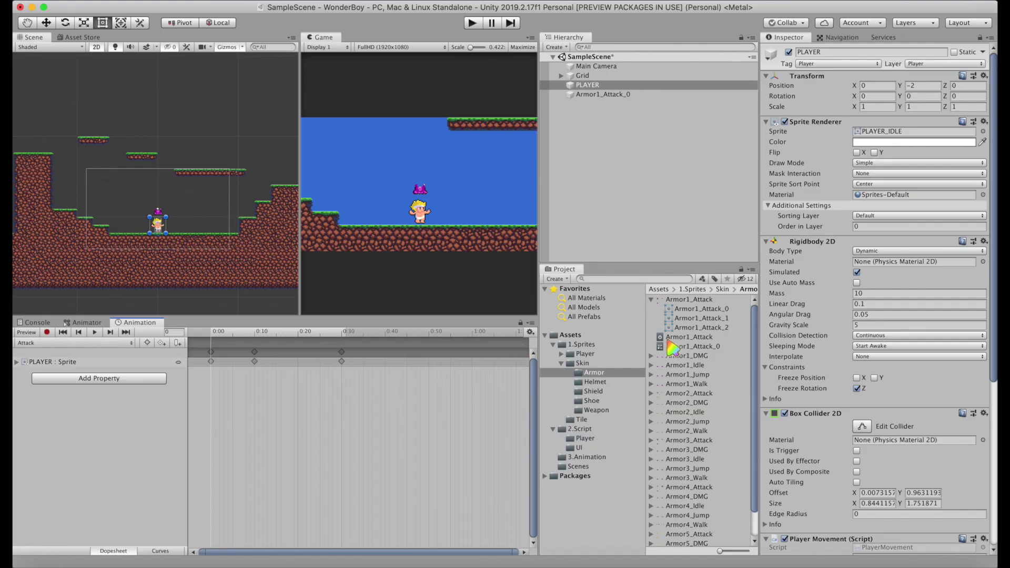
- Set the Armor1_Attack clip's sample rate to 60
left_click(679, 337)
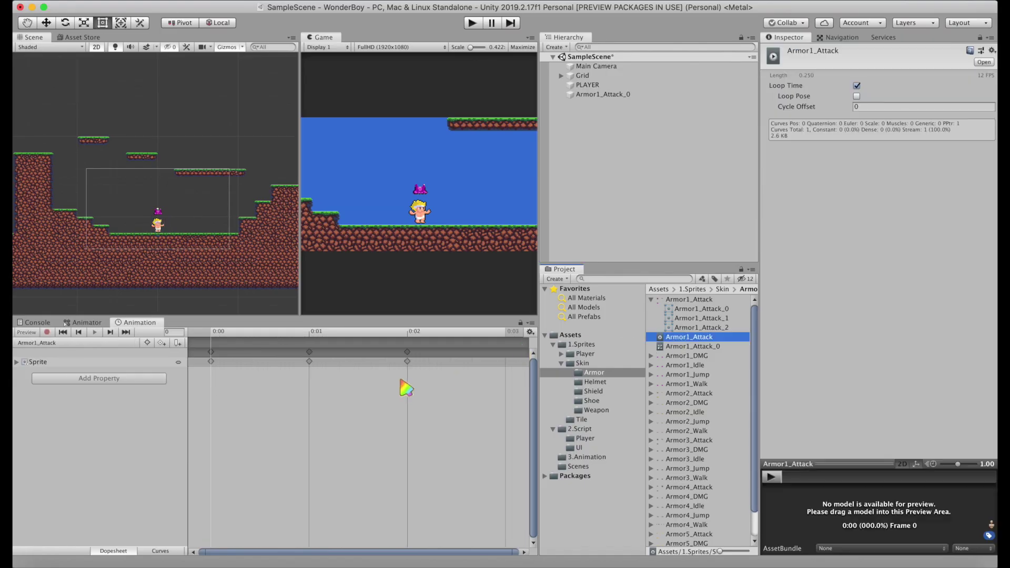
left_click(530, 332)
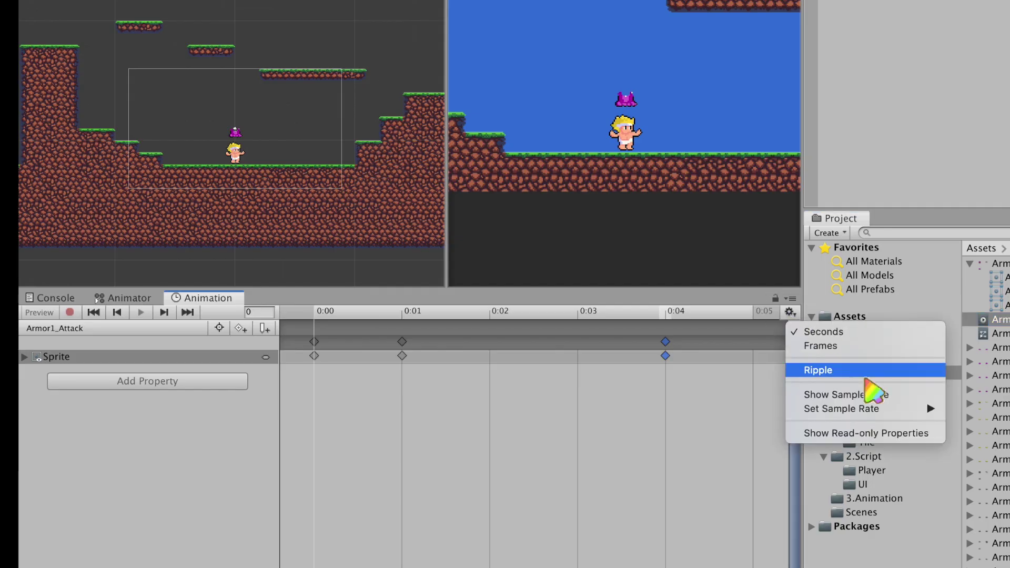
mouse_move(597, 398)
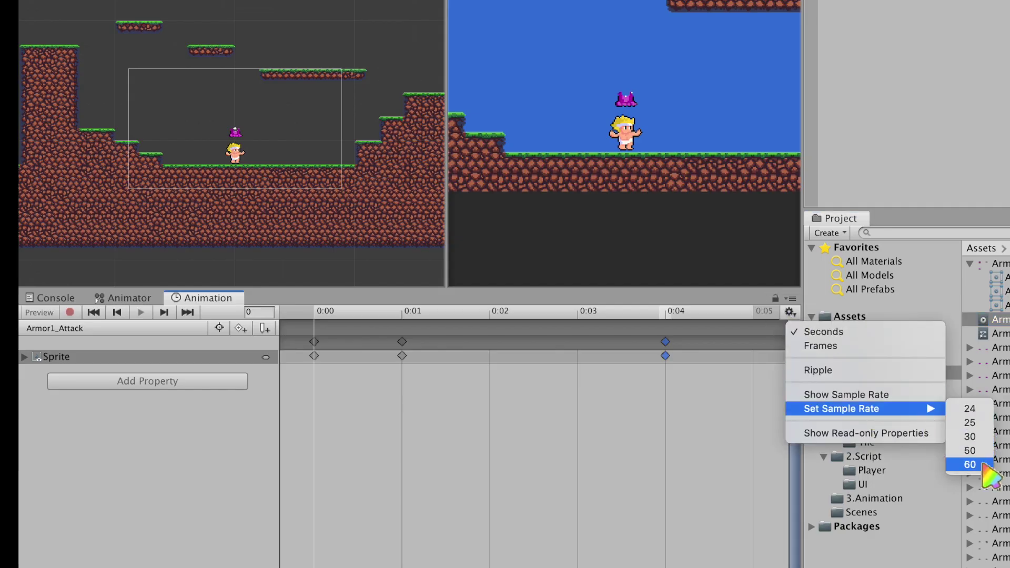
left_click(982, 465)
- Respace the skin clips' keyframes, moving the last to 0:30 and retiming the Shoe2 clip
left_click_drag(560, 347, 578, 347)
left_click_drag(322, 342, 363, 345)
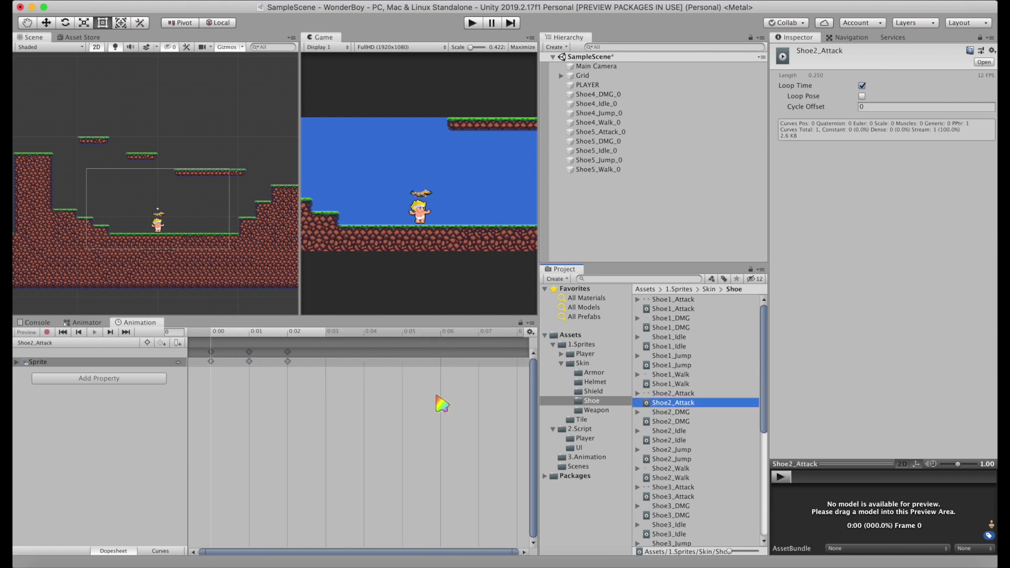
left_click_drag(342, 354, 330, 354)
left_click(671, 447)
left_click(531, 332)
left_click(684, 459)
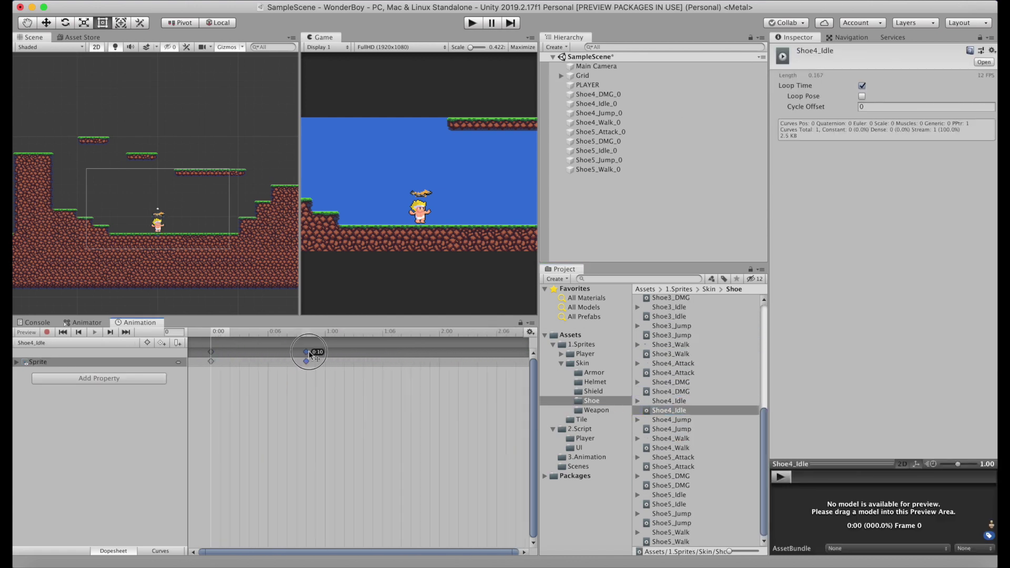
left_click(335, 353)
- Create and save a weapon attack clip from the Weapon folder's attack frames
left_click(596, 410)
left_click(684, 429)
left_click(684, 440, "shift")
left_click_drag(684, 435, 574, 238)
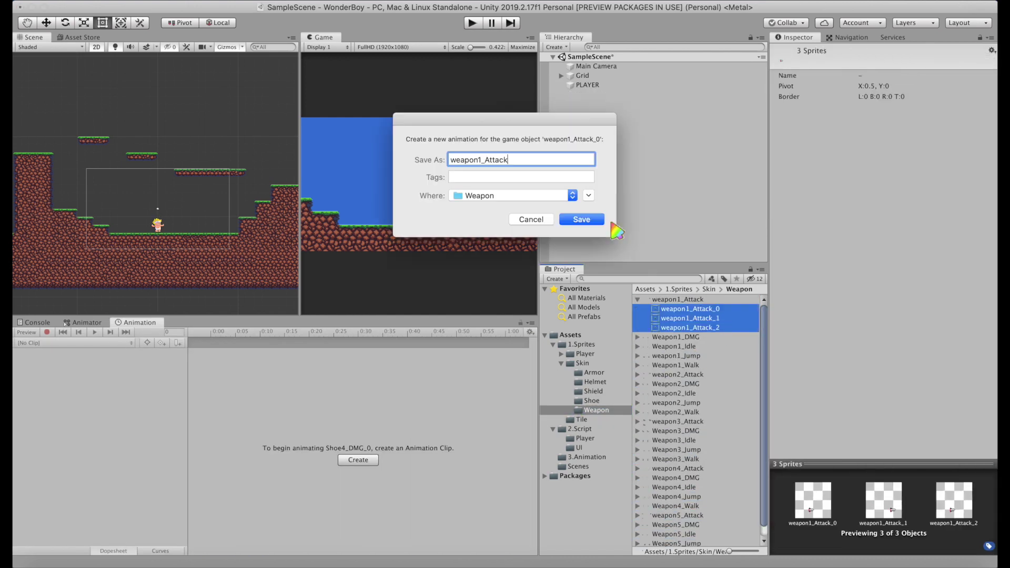
left_click(676, 495)
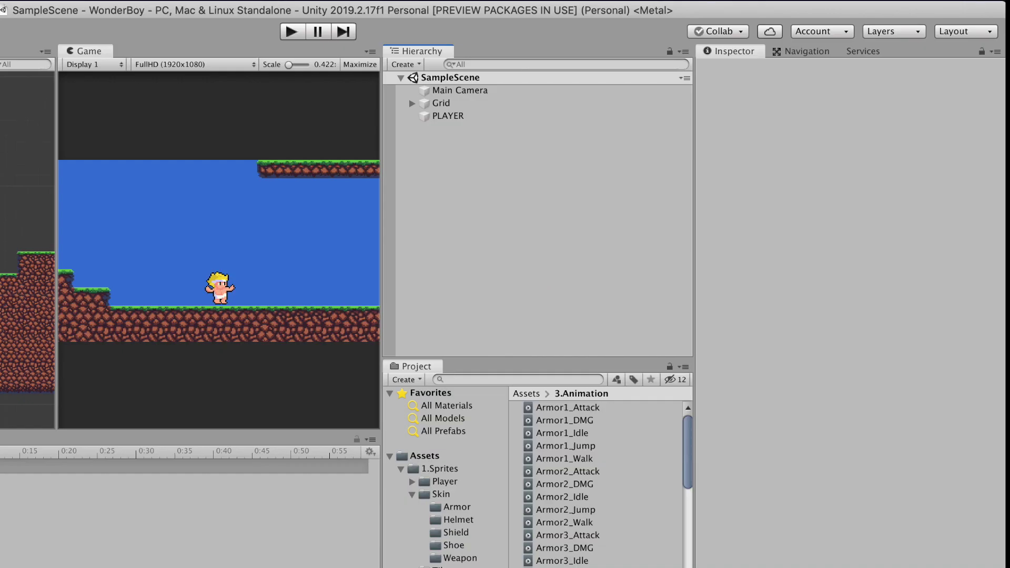
- Duplicate PLAYER as Weapon_Skin and remove its Rigidbody 2D, Box Collider 2D and Player Movement
key("super+v")
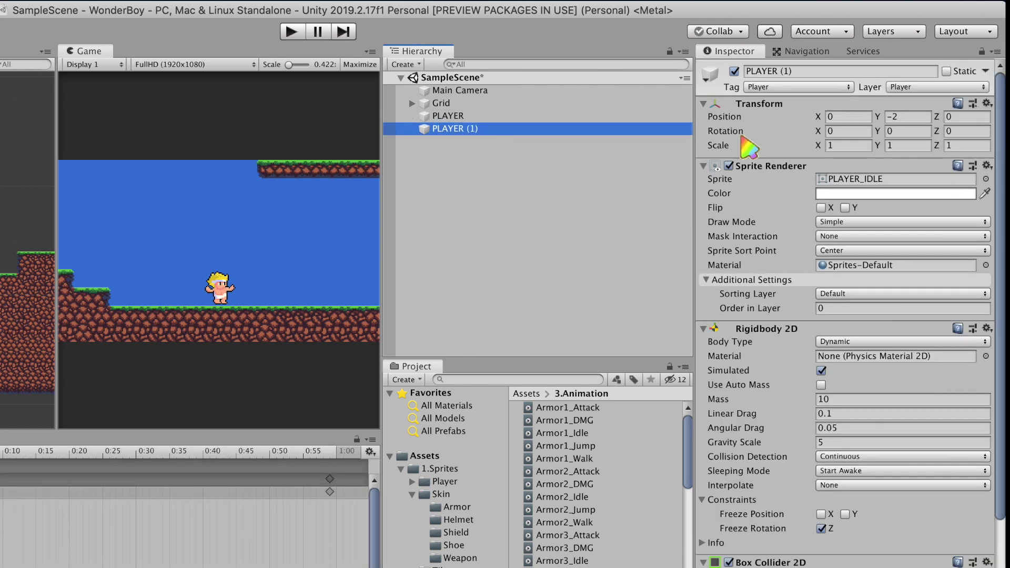
key("Return")
type("_Skin")
key("Return")
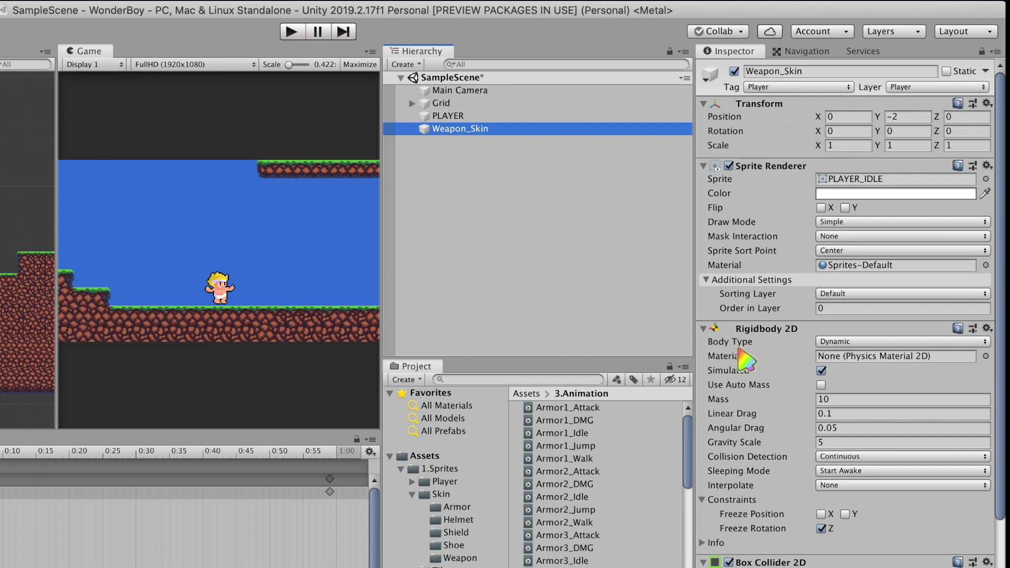
left_click(987, 328)
left_click(916, 366)
left_click(988, 328)
left_click(916, 365)
left_click(998, 329)
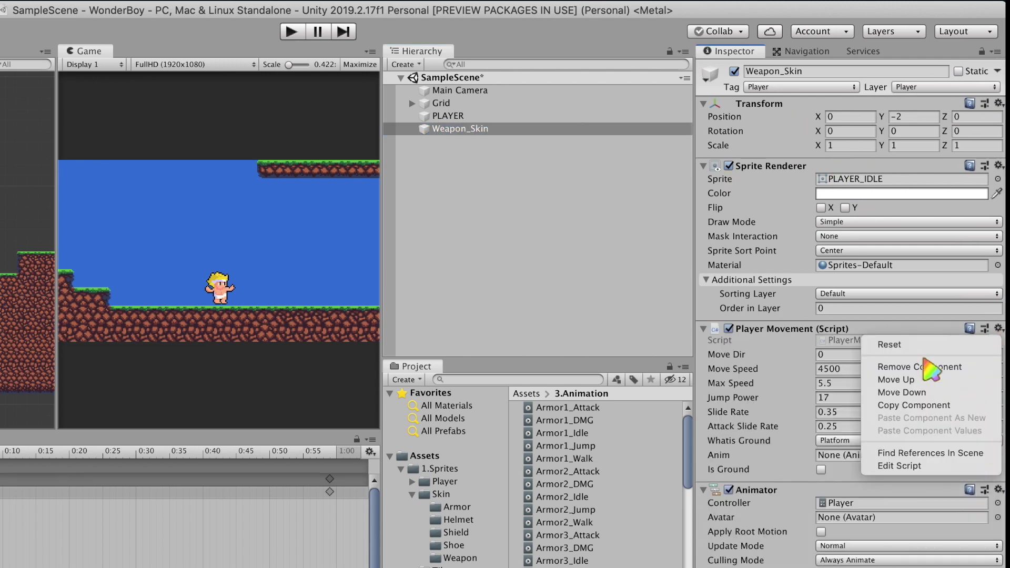
left_click(932, 367)
- Parent Weapon_Skin under PLAYER, add Armor_Skin, Helmet_Skin, Shield_Skin, Shoes_Skin copies, and save the scene
left_click_drag(462, 129, 451, 117)
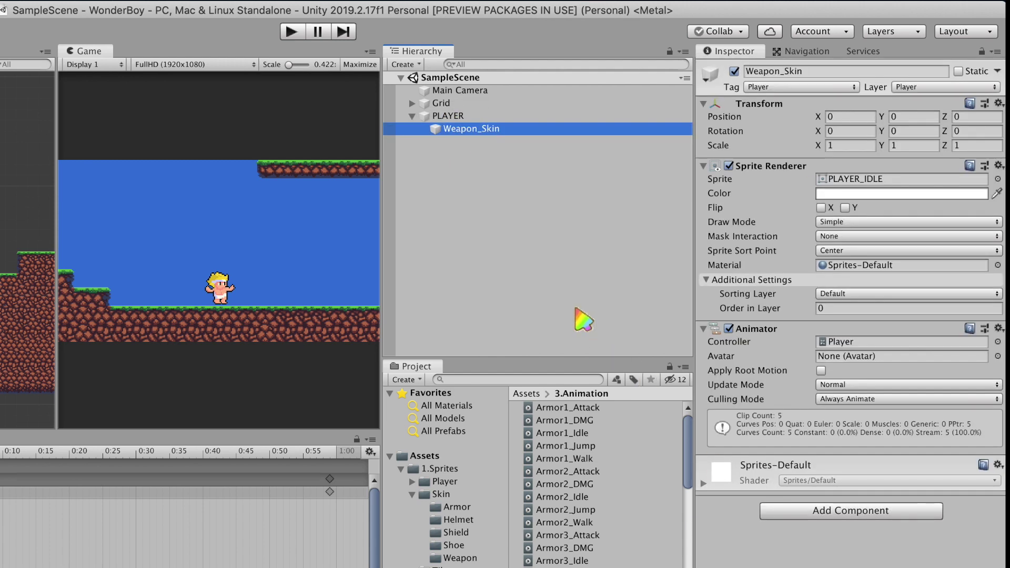
key("ctrl+d")
key("ctrl+d")
key("ctrl+d")
key("ctrl+d")
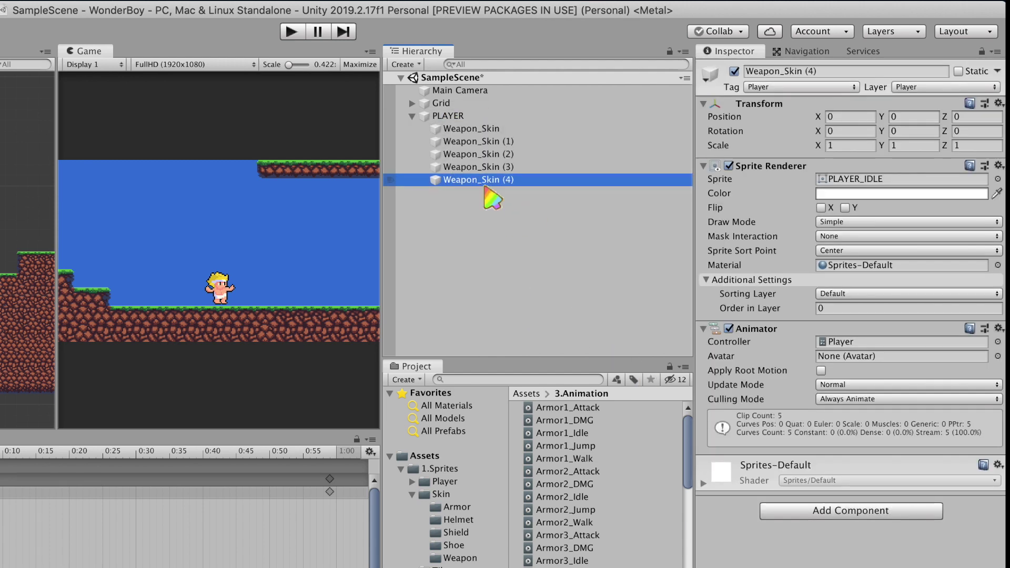
type("Armor_SkinHelmet_SkinShield_Skin")
key("Return")
type("Shoe")
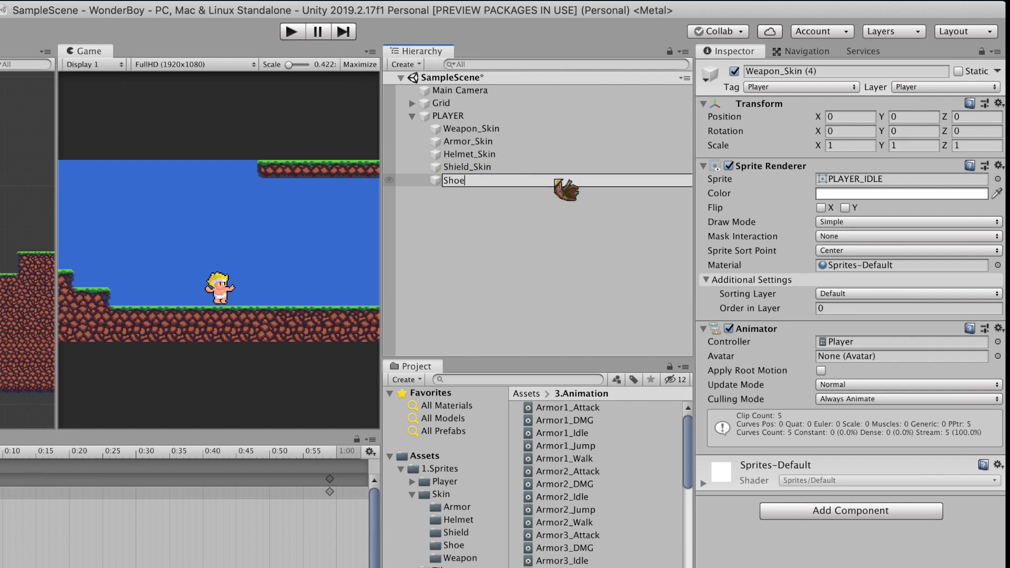
type("s_Skin")
key("Return")
left_click(541, 250)
key("ctrl+s")
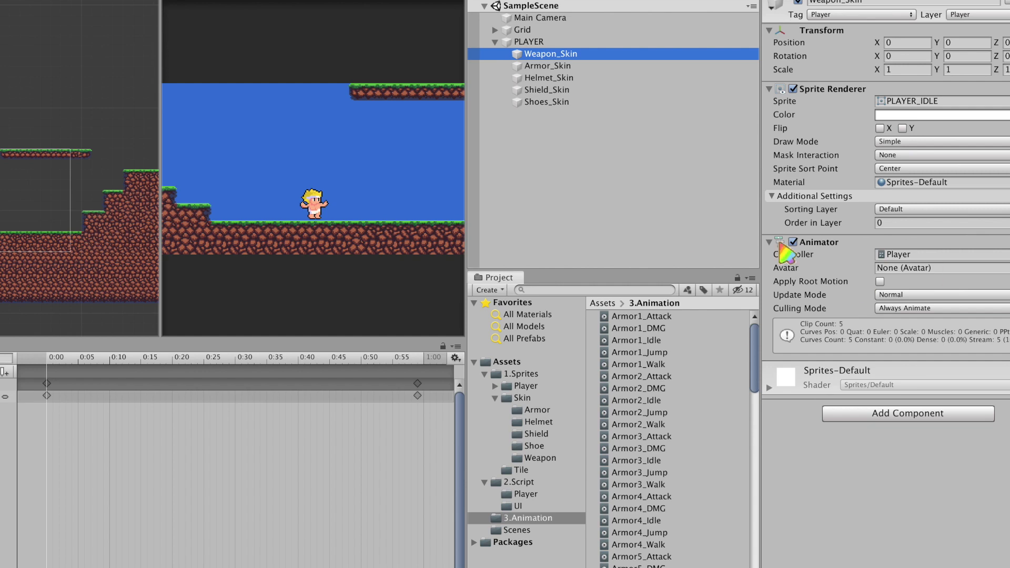
- Create a 4.AnimationController folder in Assets
left_click(507, 361)
right_click(637, 316)
mouse_move(664, 320)
type("4.AnimationController")
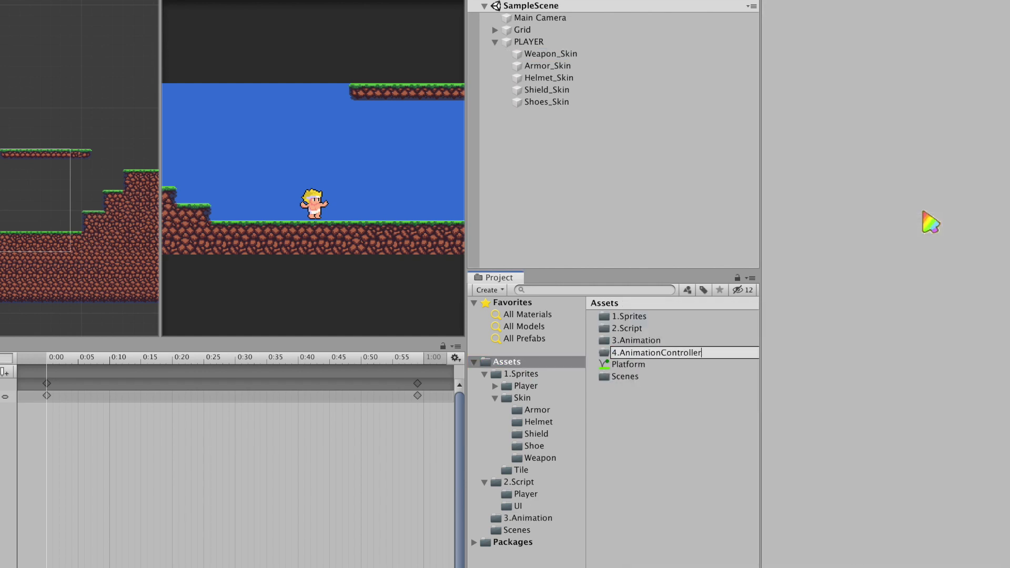
key("Return")
- Move the Player animator controller from 3.Animation into 4.AnimationController
double_click(636, 340)
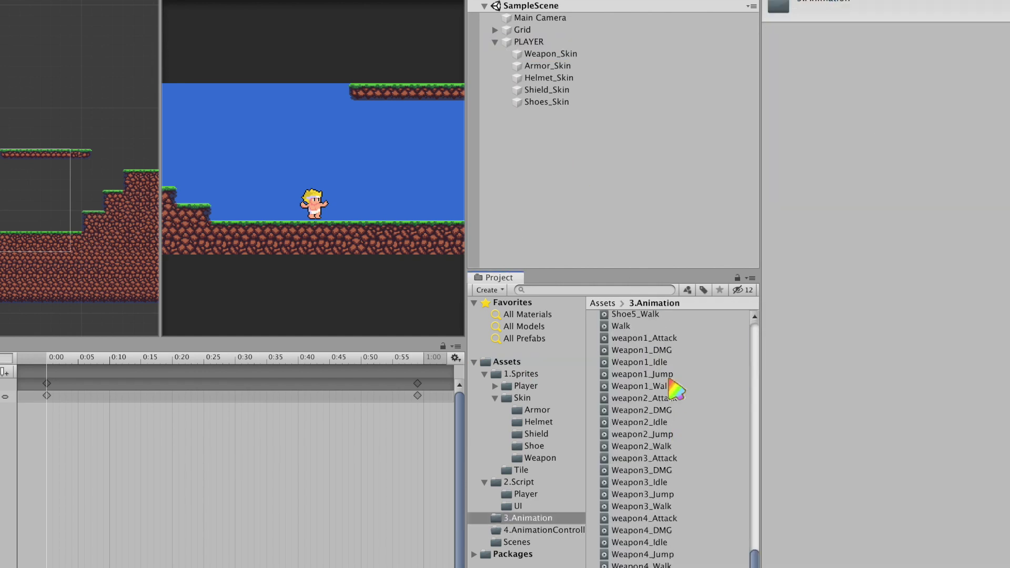
scroll(670, 433, "up", 10)
left_click(594, 464)
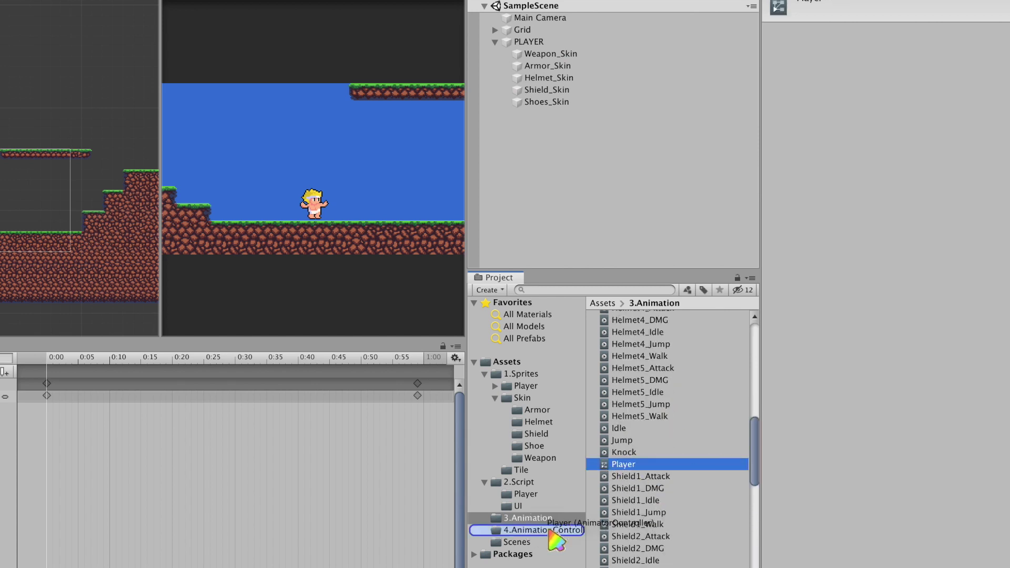
left_click_drag(595, 464, 544, 530)
left_click_drag(623, 317, 551, 54)
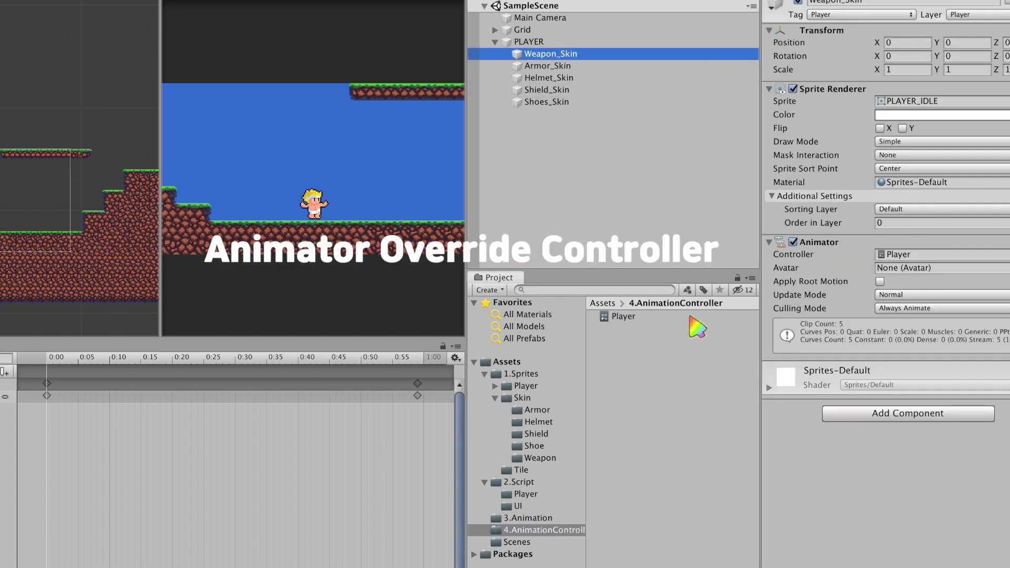
left_click(690, 318)
right_click(654, 377)
- Create a Weapon_Skin animator override controller and duplicate it for the other skins
mouse_move(736, 320)
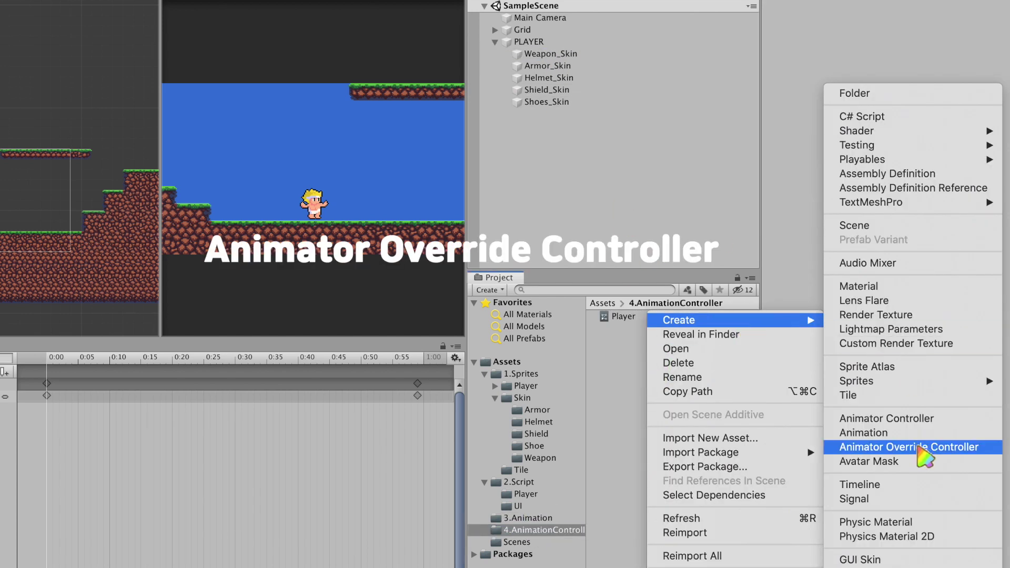
left_click(983, 447)
type("Weapon_Skin")
key("Return")
key("super+d")
key("super+d")
key("super+d")
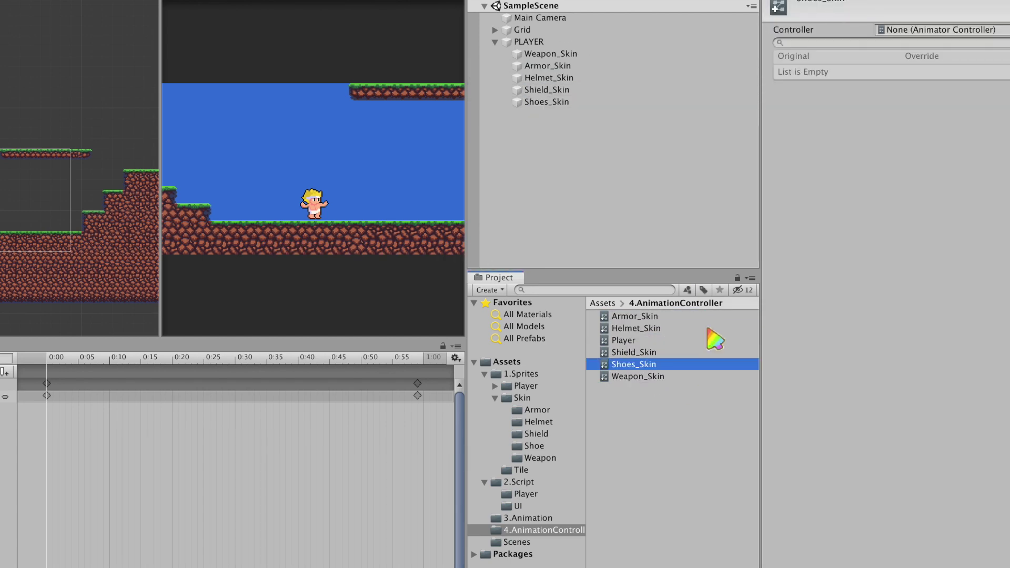
- Assign the Player controller as the base of all five skin override controllers
left_click(634, 316)
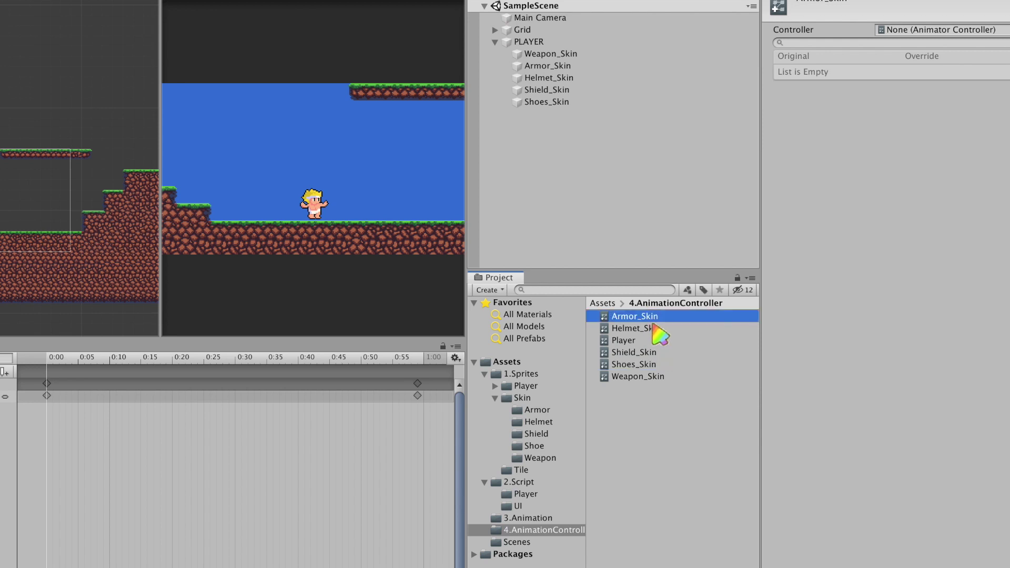
left_click(638, 376, "shift")
left_click(624, 341, "super")
left_click_drag(624, 340, 916, 37)
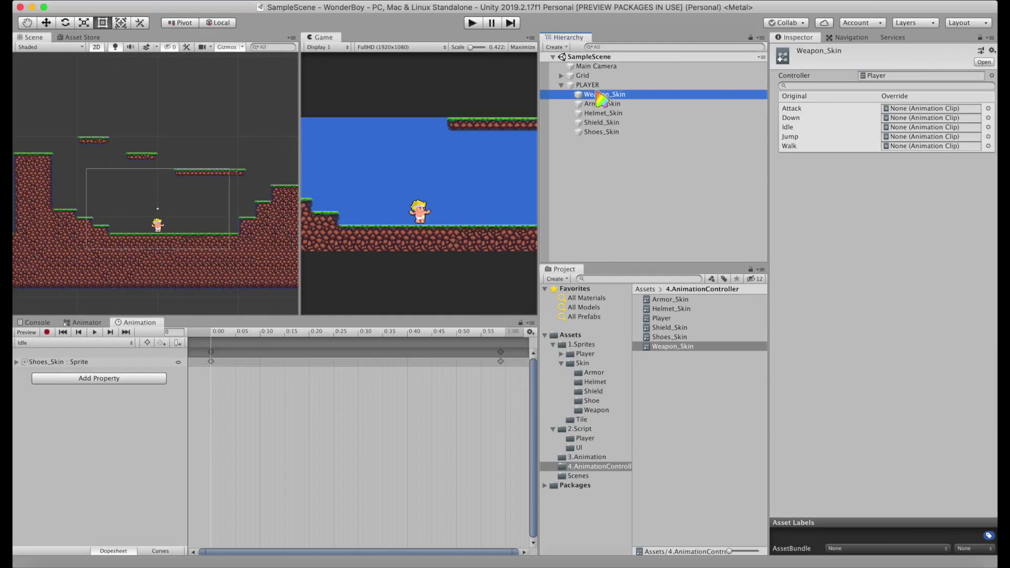
left_click(587, 84)
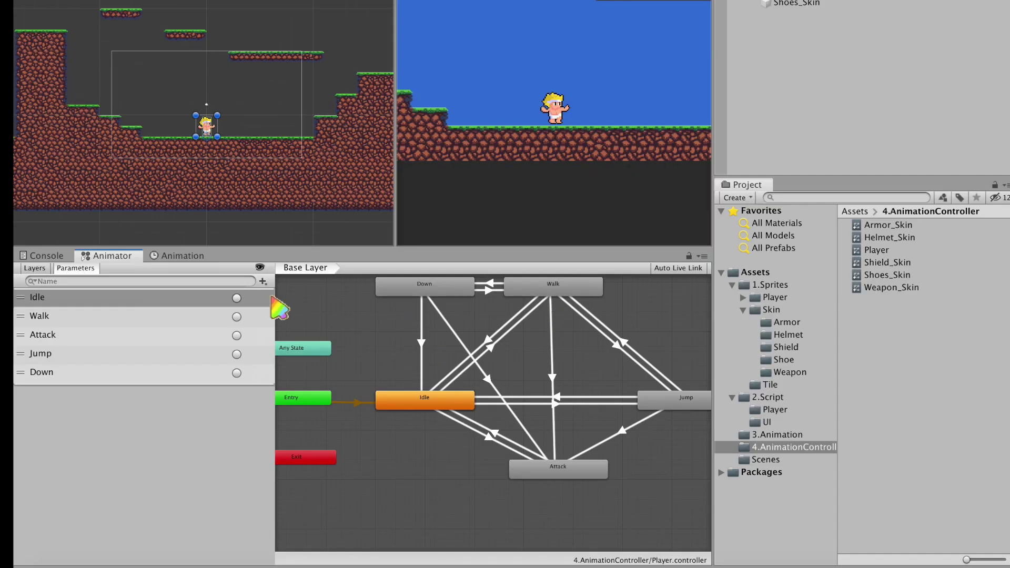
- Add a DMG trigger parameter, delete the Down state, and add a Dmg state from 3.Animation
left_click(200, 342)
left_click(284, 335)
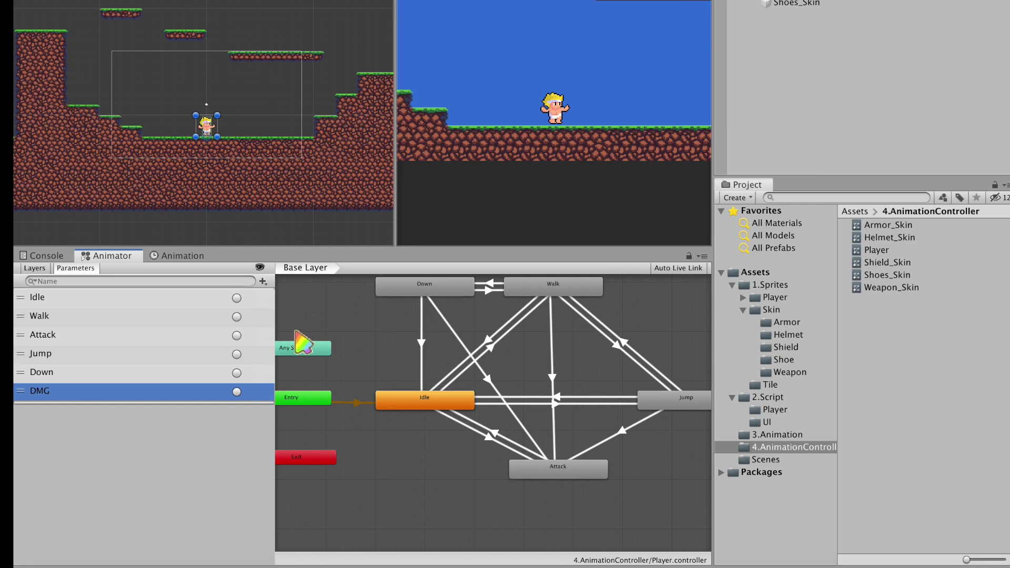
left_click_drag(435, 288, 420, 309)
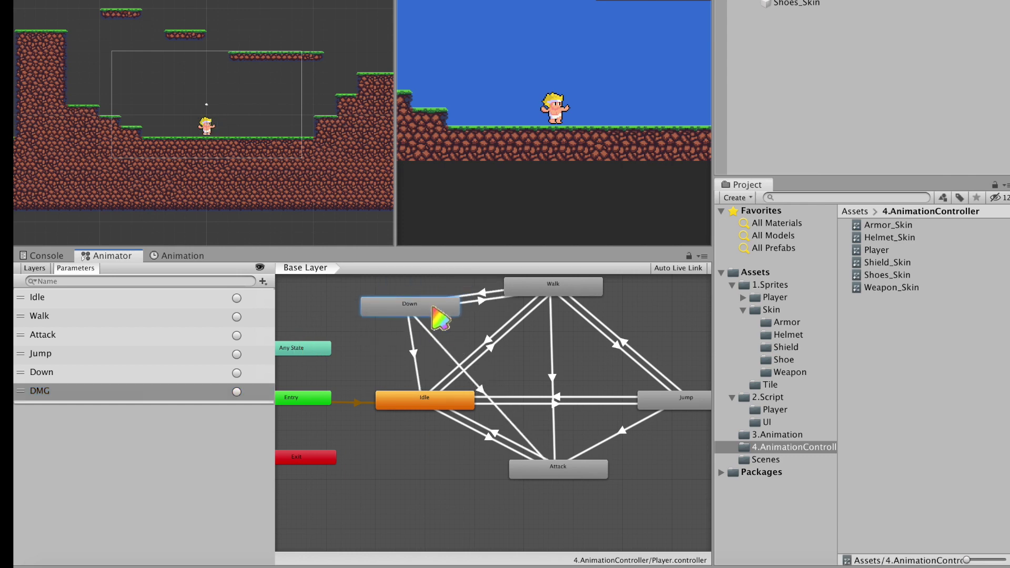
key("Delete")
left_click(777, 435)
scroll(918, 447, "down", 10)
scroll(924, 418, "down", 15)
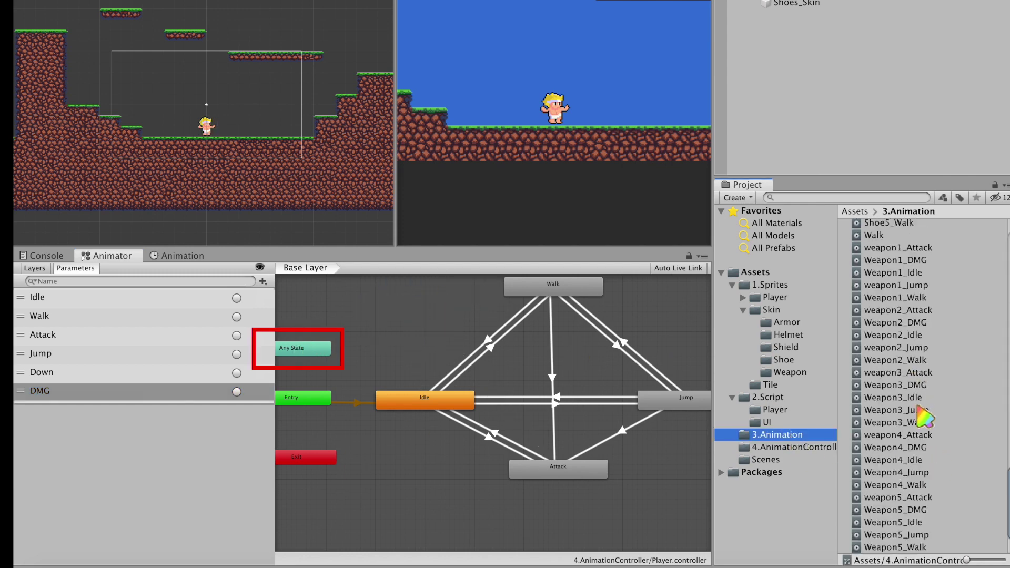
scroll(924, 418, "up", 15)
mouse_move(874, 425)
left_mouse_down()
mouse_move(442, 318)
mouse_move(428, 286)
left_mouse_up()
- Add transitions from Any State to Dmg and from Dmg back to Idle
right_click(321, 347)
left_click(357, 352)
left_click(411, 289)
right_click(429, 288)
key("Escape")
left_click(428, 405)
left_click(875, 424)
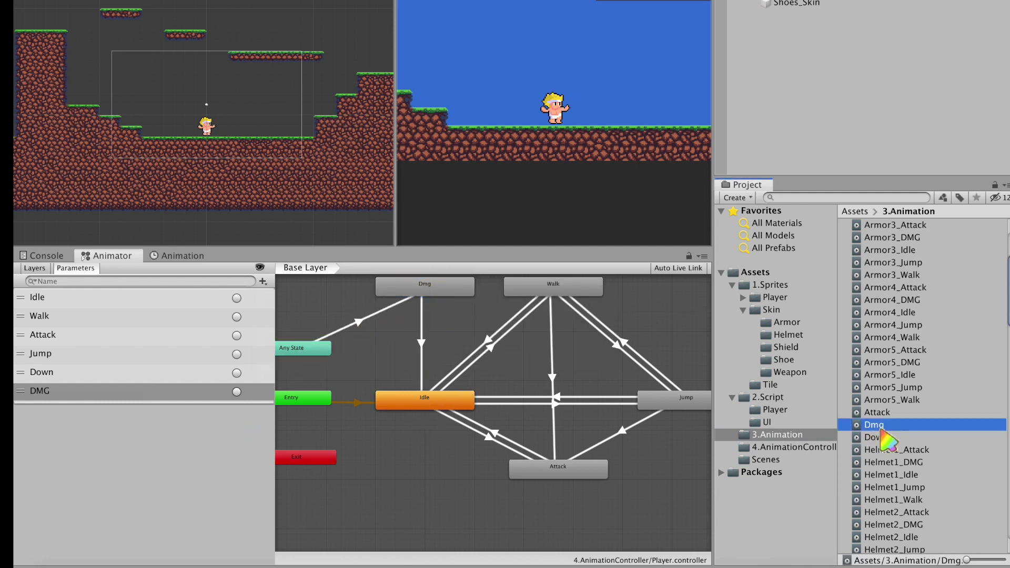
- Copy all Dmg clip keyframes and set the clip's sample rate to 60
left_click(184, 257)
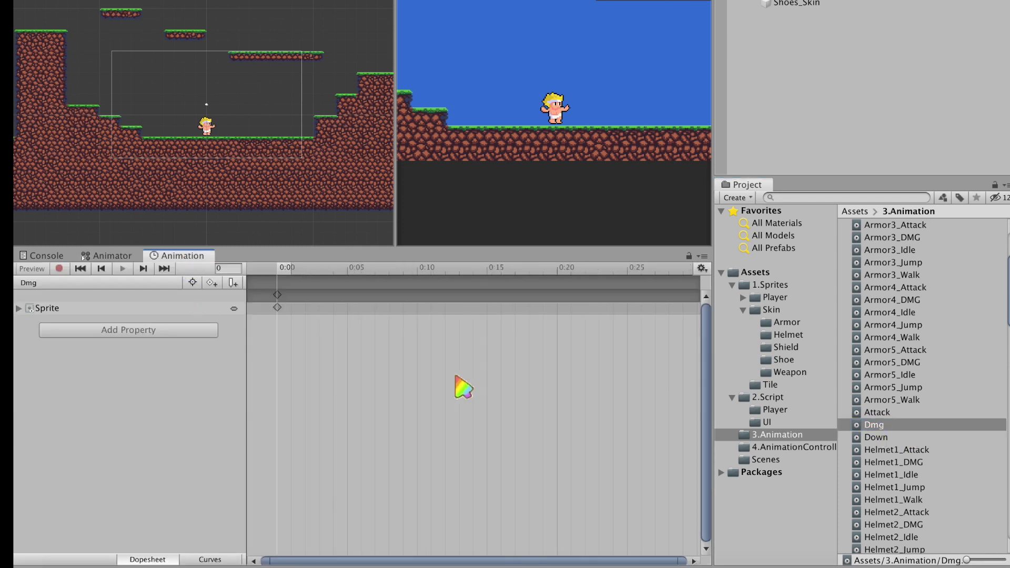
scroll(457, 389, "down", 5)
key("ctrl+a")
key("ctrl+c")
left_click(701, 269)
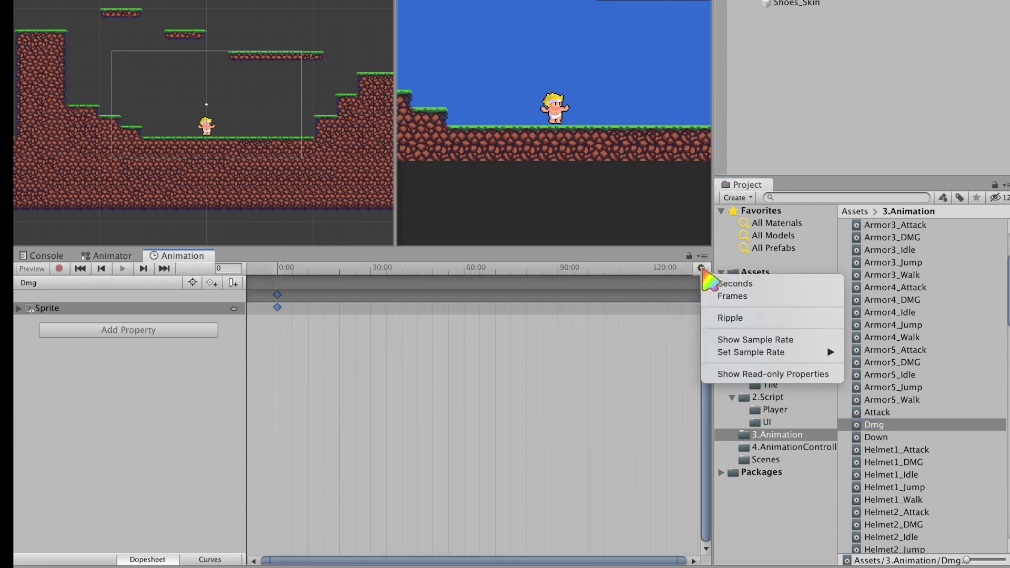
mouse_move(810, 352)
left_click(866, 402)
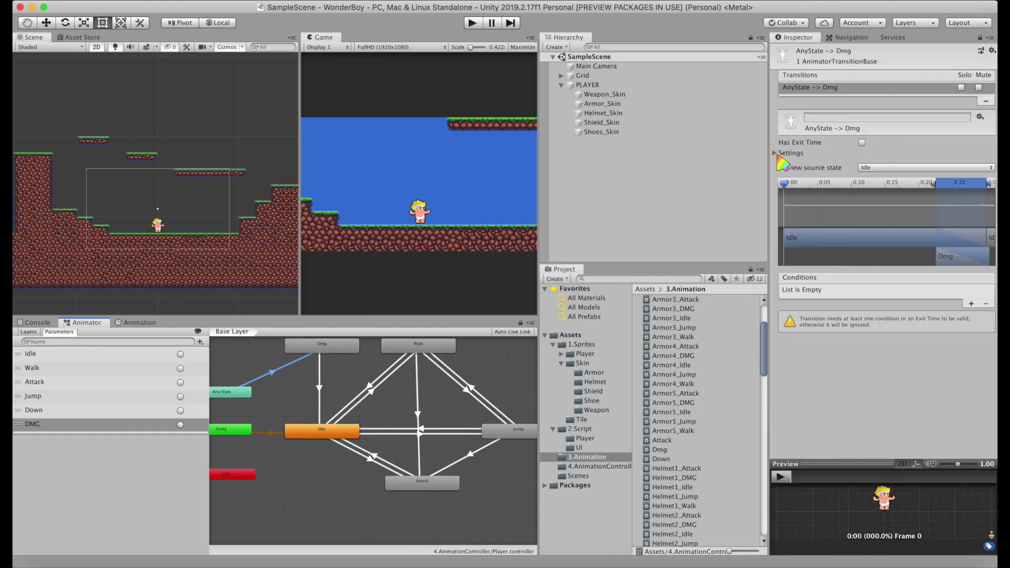
- Give the Any State→Dmg transition a DMG condition, then inspect the Armor_Skin override controller
left_click(775, 153)
left_click(903, 184)
left_click(971, 289)
left_click(884, 275)
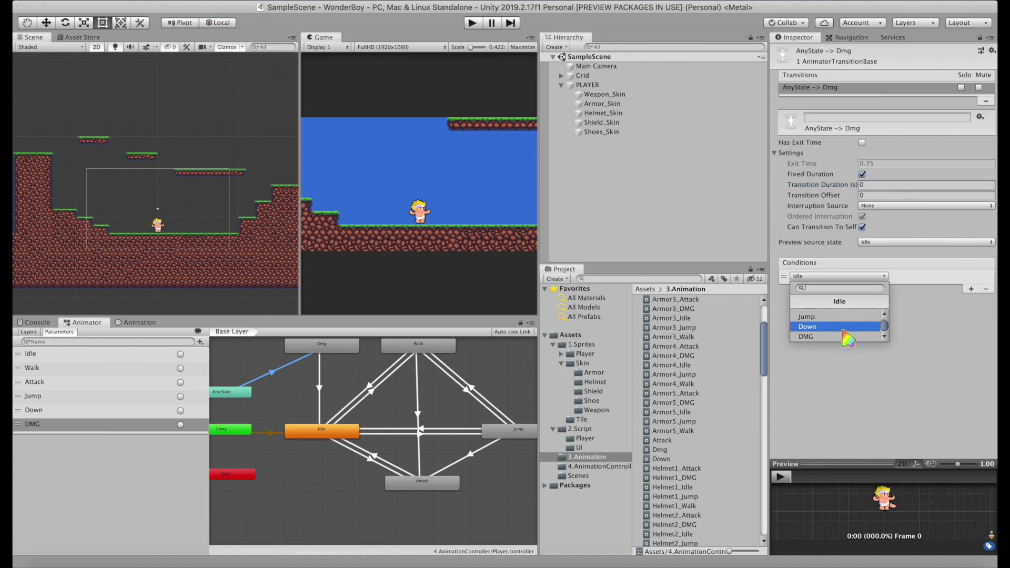
left_click(845, 341)
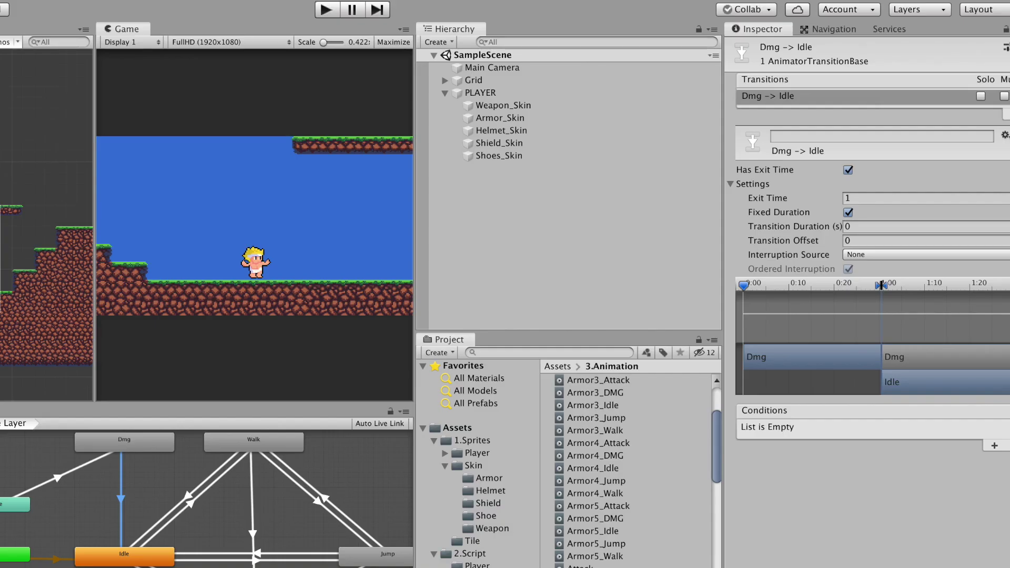
left_click(598, 466)
left_click(610, 384)
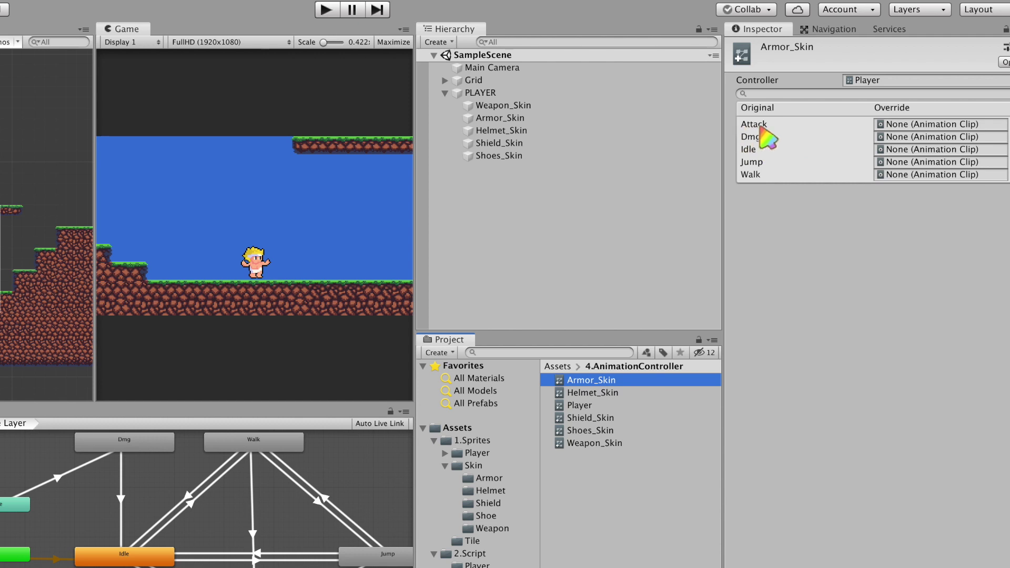
- Give Weapon_Skin, Armor_Skin, Helmet_Skin, Shield_Skin and Shoes_Skin each its own override controller
left_click(503, 105)
left_click_drag(595, 443, 873, 320)
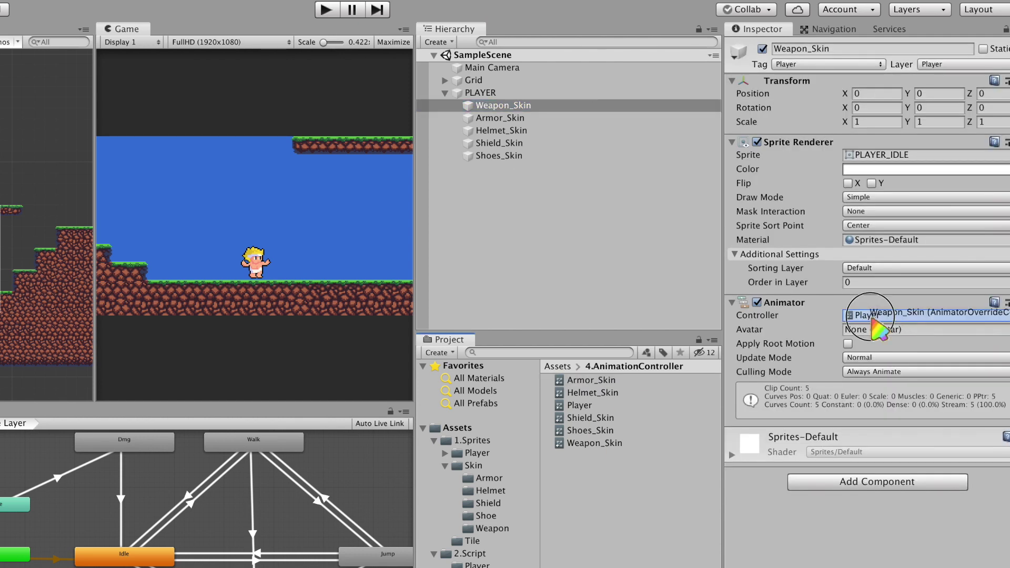
left_click(500, 118)
left_click_drag(591, 380, 895, 316)
left_click(501, 131)
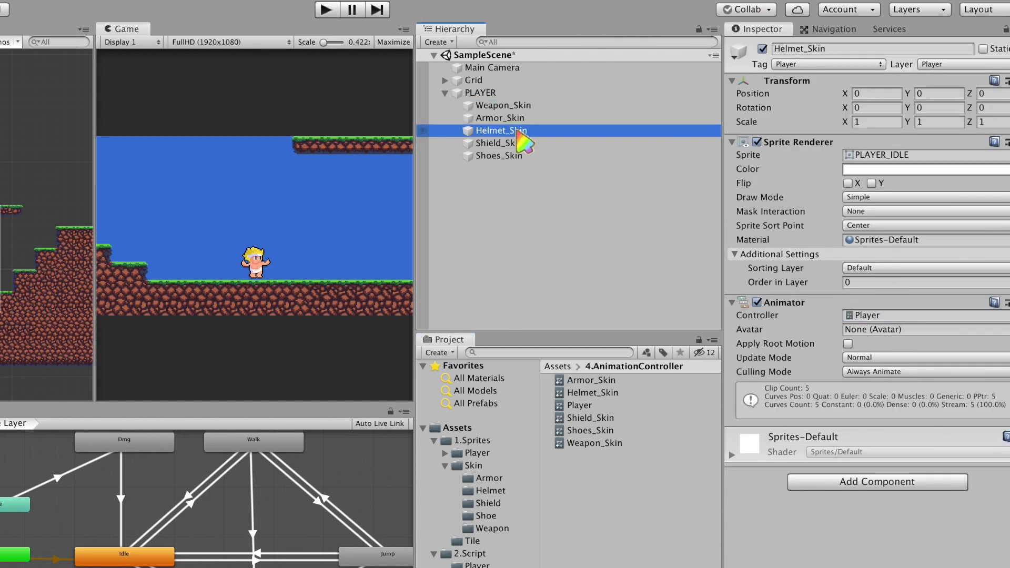
left_click_drag(593, 393, 899, 322)
left_click(500, 143)
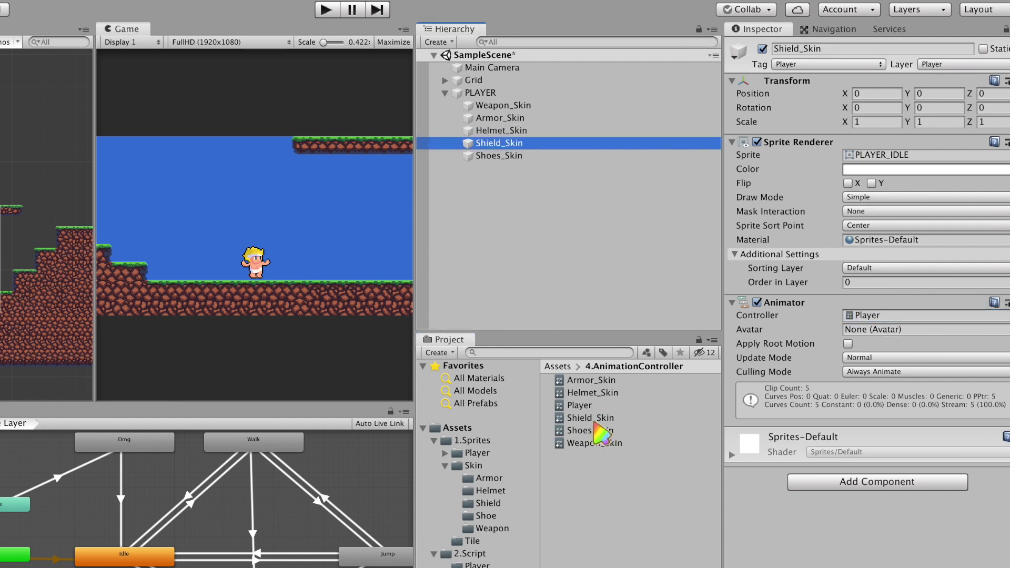
left_click_drag(590, 417, 870, 315)
left_click(499, 156)
mouse_move(590, 430)
left_mouse_down()
mouse_move(853, 326)
mouse_move(890, 329)
left_mouse_up()
- Create a PlayerSkin C# script in the Player scripts folder
left_click(477, 565)
right_click(609, 379)
mouse_move(737, 385)
left_click(882, 174)
type("PlayerSkin")
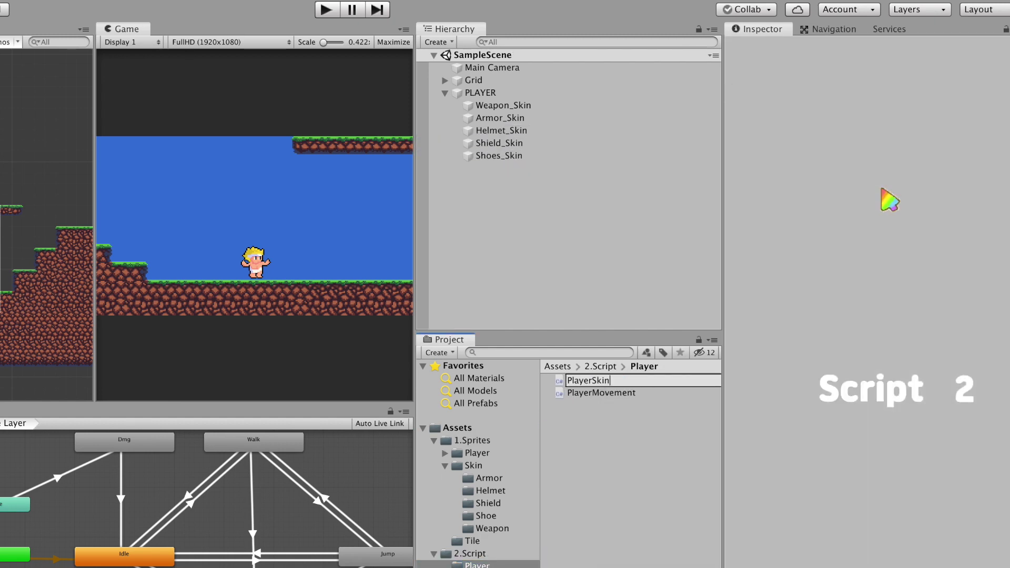
key("Return")
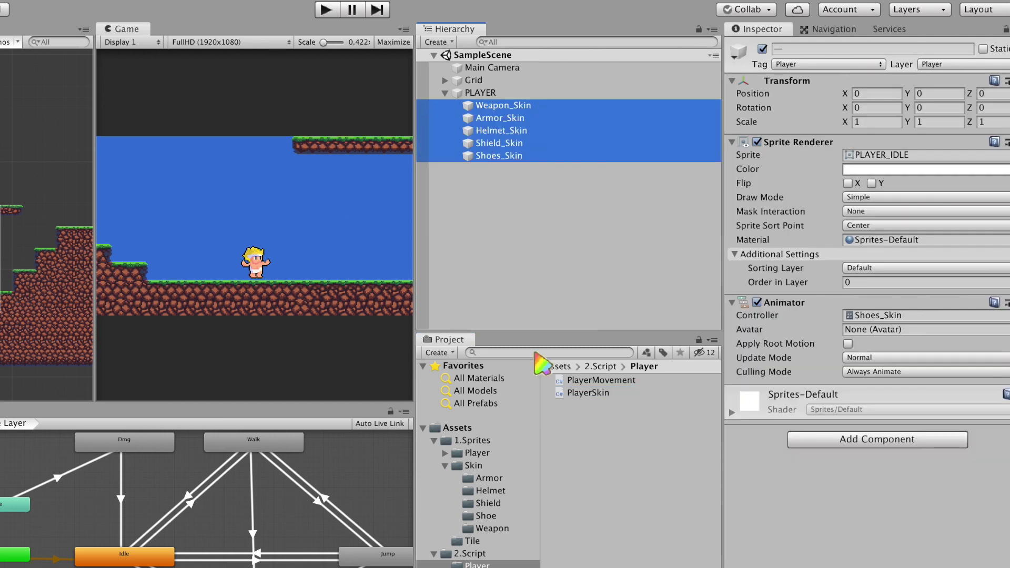
- Attach PlayerSkin to all five skins and link each skin's override controller into its Aoc field
left_click_drag(588, 392, 797, 384)
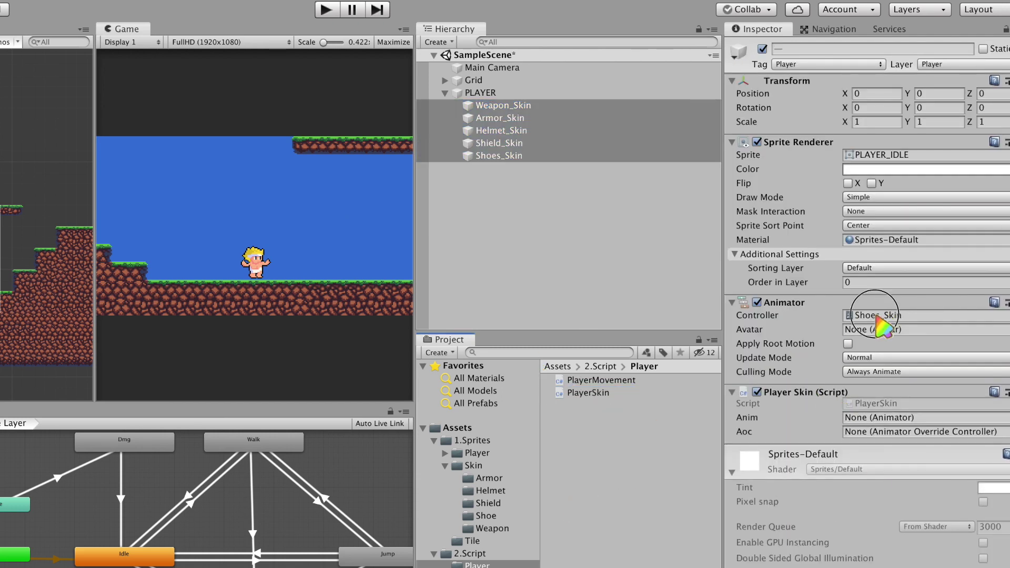
left_click(548, 108)
left_click_drag(549, 110, 895, 460)
key("Down")
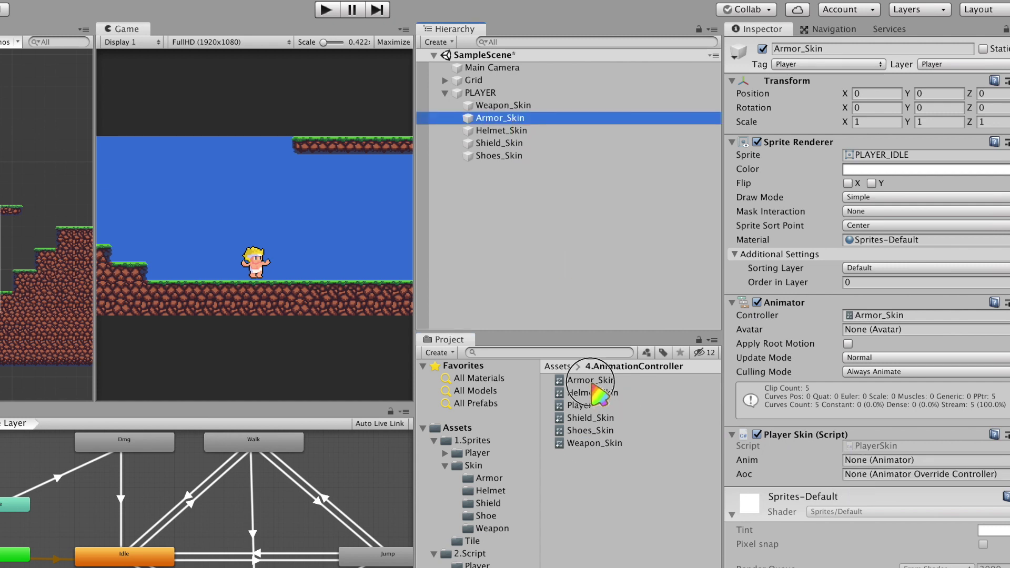
left_click_drag(584, 381, 890, 474)
key("Down")
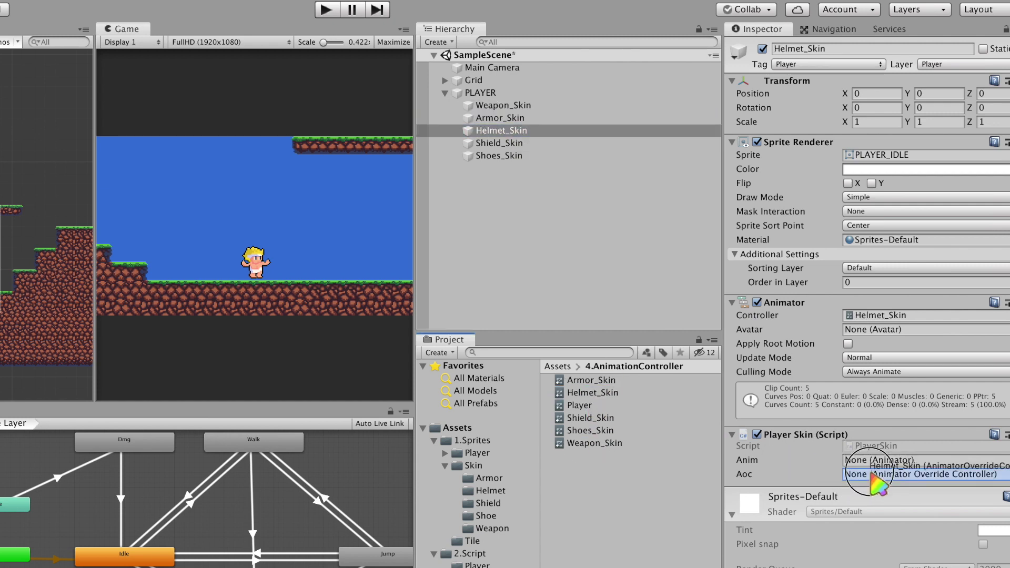
key("Down")
left_click_drag(590, 418, 889, 473)
key("Down")
left_click_drag(589, 431, 872, 477)
left_click(477, 567)
right_click(598, 381)
- Create the PlayerSkinControl C# script
mouse_move(676, 386)
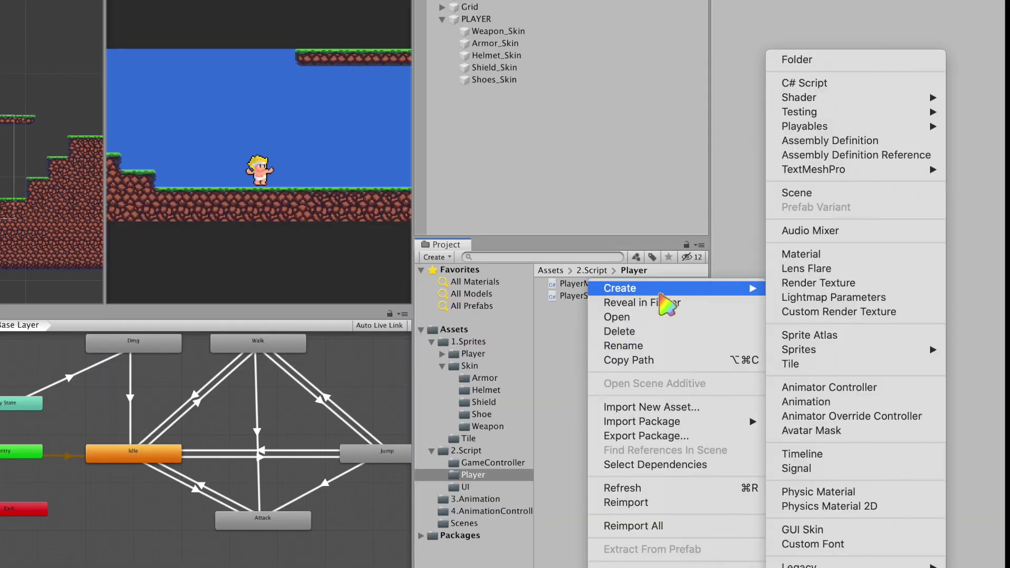
mouse_move(883, 186)
left_click(870, 84)
type("PlayerSkinControll")
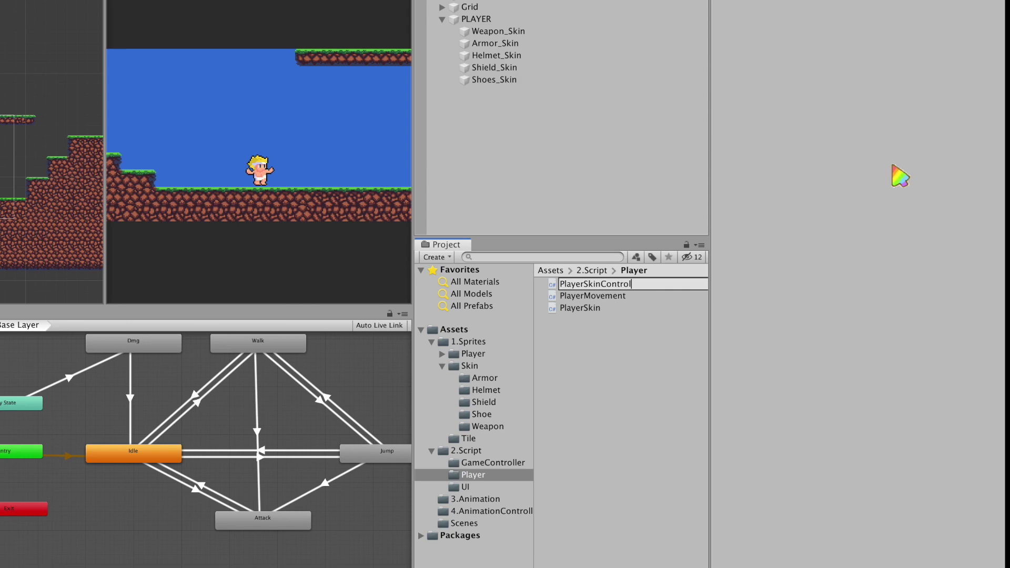
key("Return")
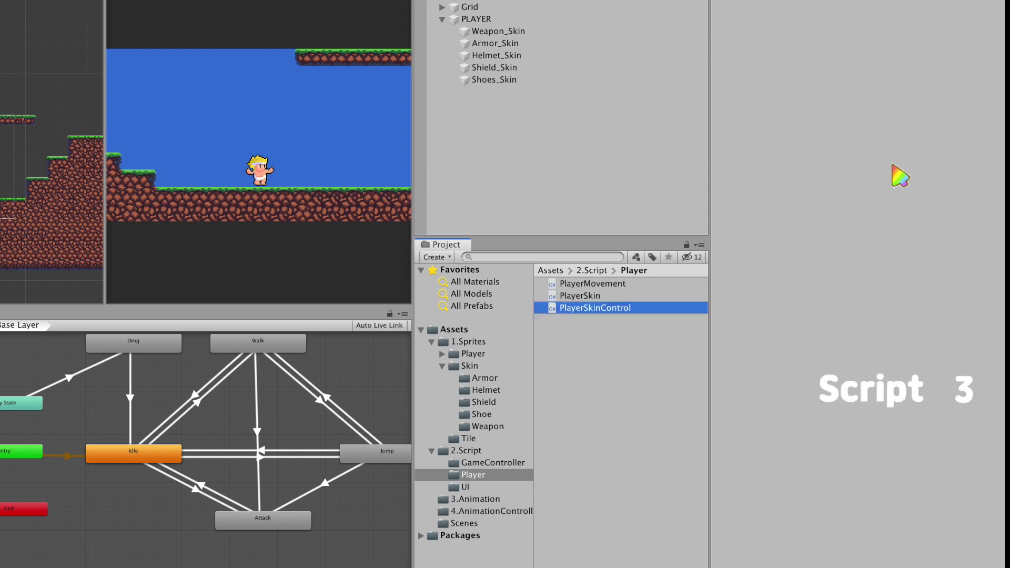
- On PLAYER, fill Player Skins with Weapon_Skin through Shoes_Skin
left_click(486, 19)
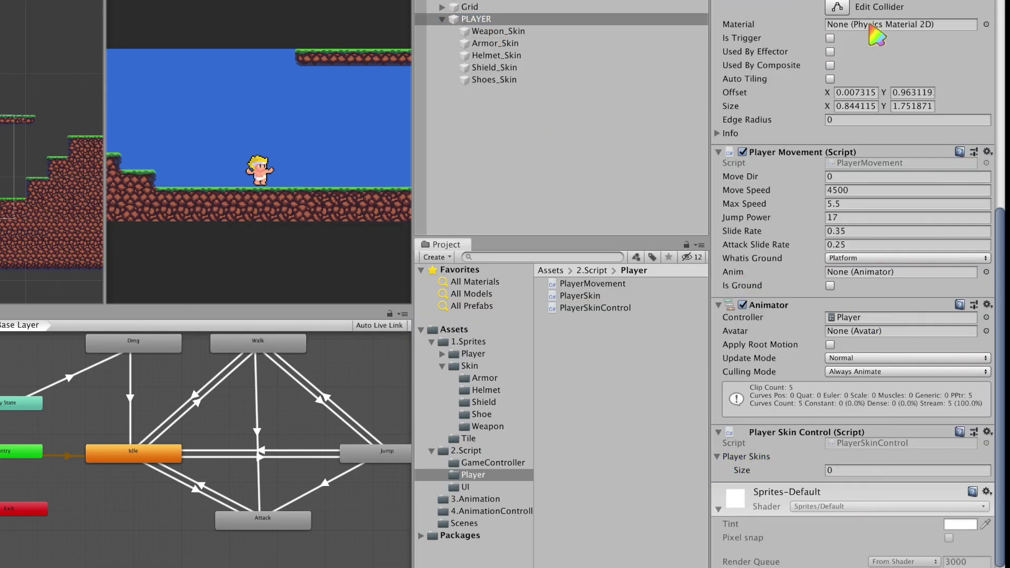
left_click(497, 31)
left_click(495, 80, "shift")
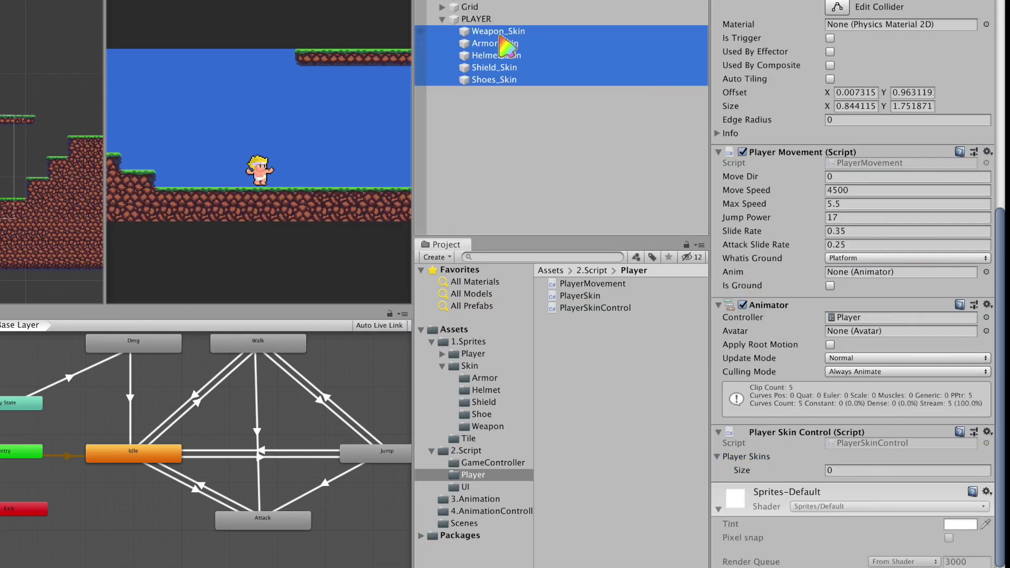
left_click_drag(510, 42, 840, 467)
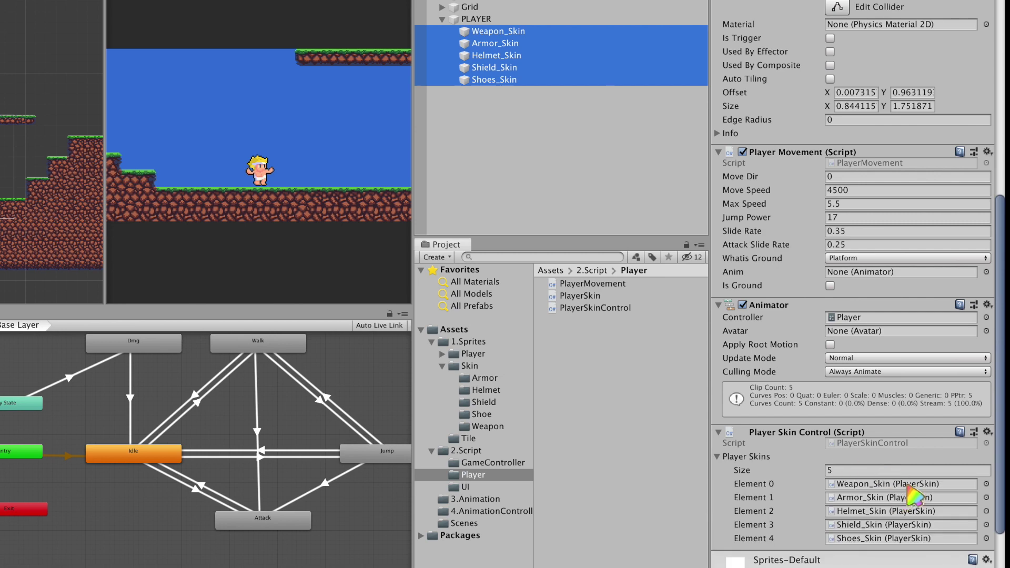
scroll(903, 502, "down", 5)
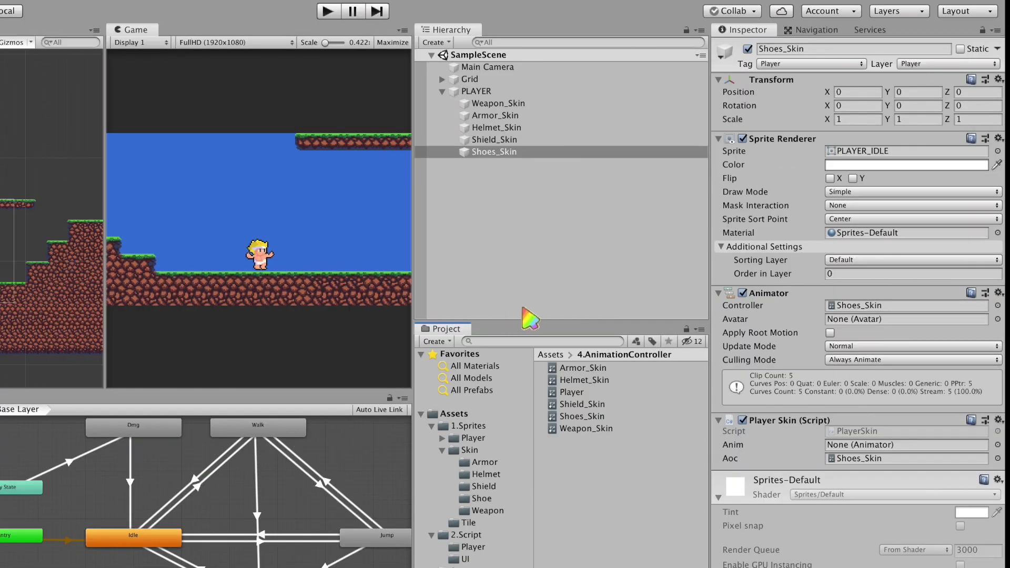
- Create an empty object at the origin named GameController
right_click(552, 270)
left_click(557, 354)
left_click(998, 79)
left_click(895, 89)
left_click(493, 164)
type("GameContr")
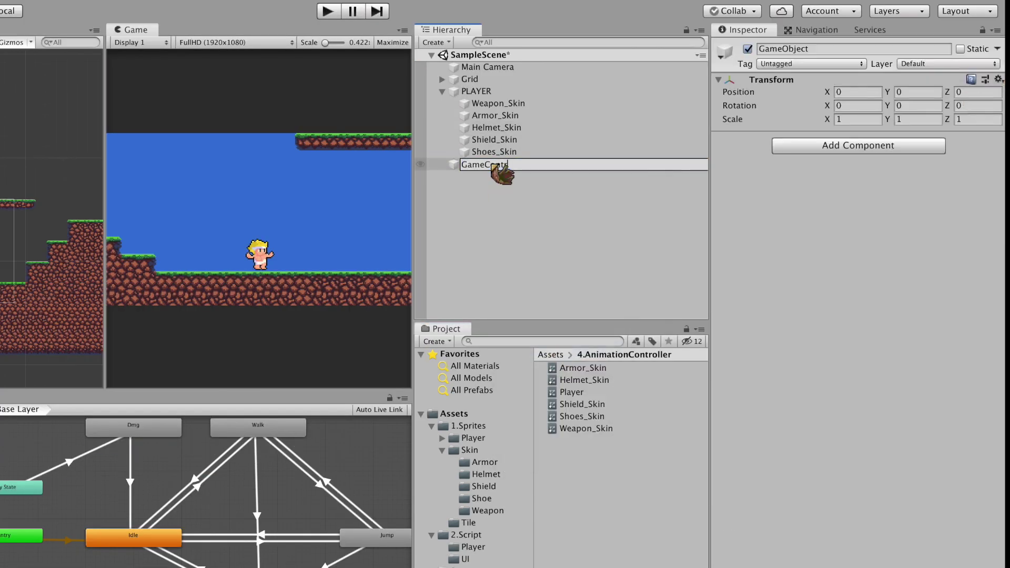
type("oller")
key("Return")
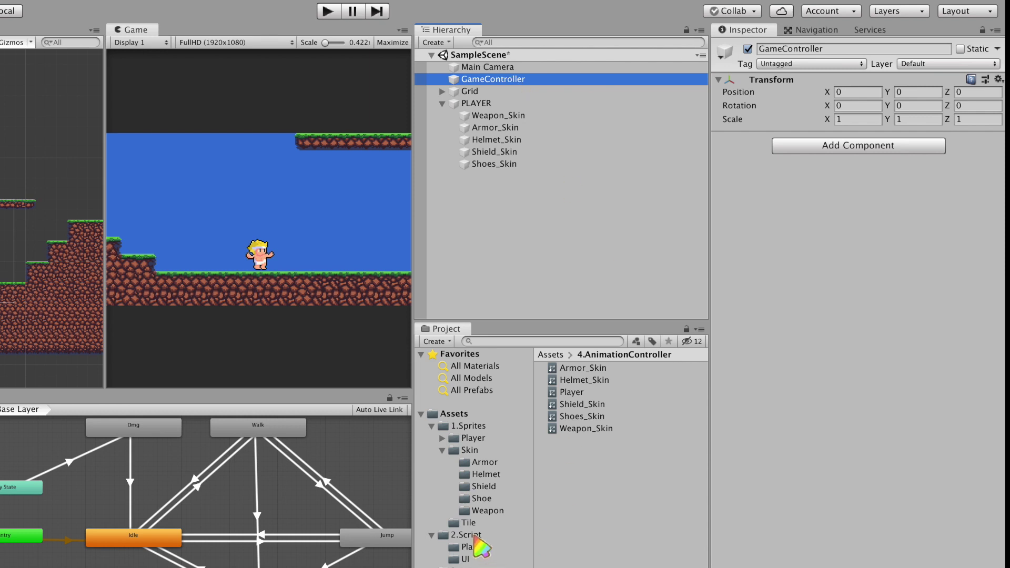
- Add a GameController scripts folder with a SkinMgr script and attach it to GameController
right_click(475, 536)
left_click(845, 159)
type("GameController")
key("Return")
double_click(606, 368)
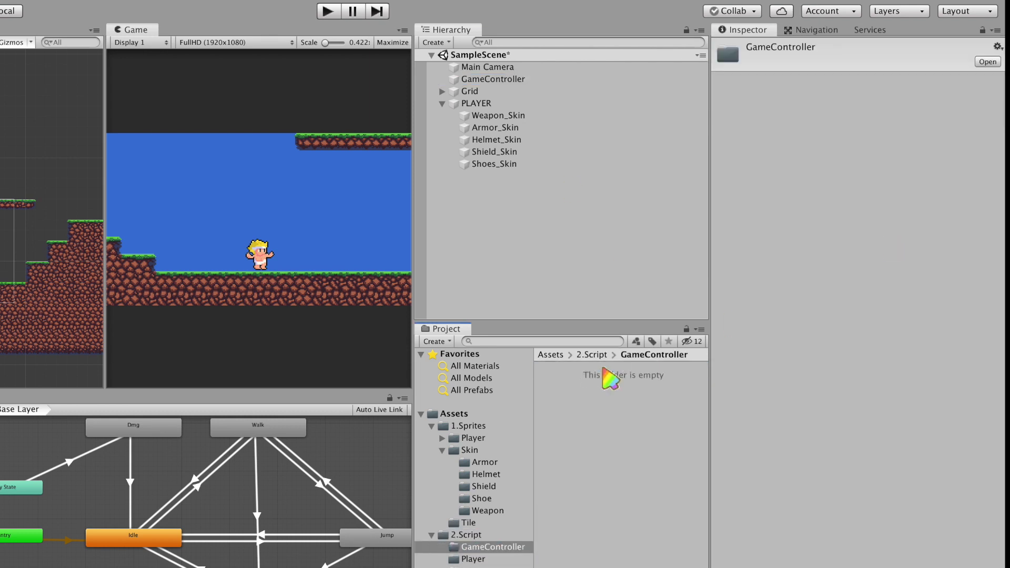
right_click(605, 370)
mouse_move(684, 370)
left_click(805, 165)
type("SkinMgr")
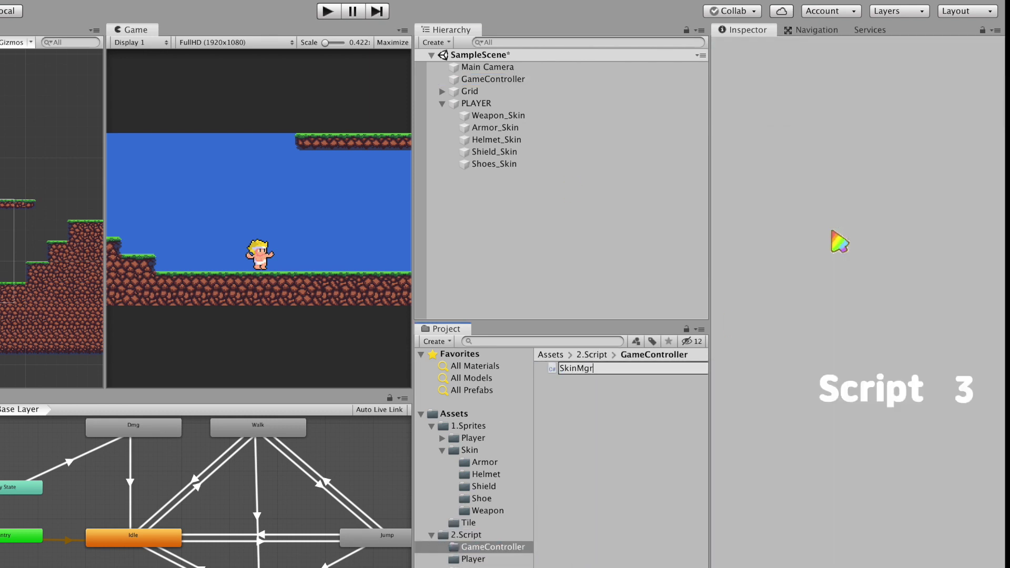
key("Return")
left_click_drag(591, 382, 493, 79)
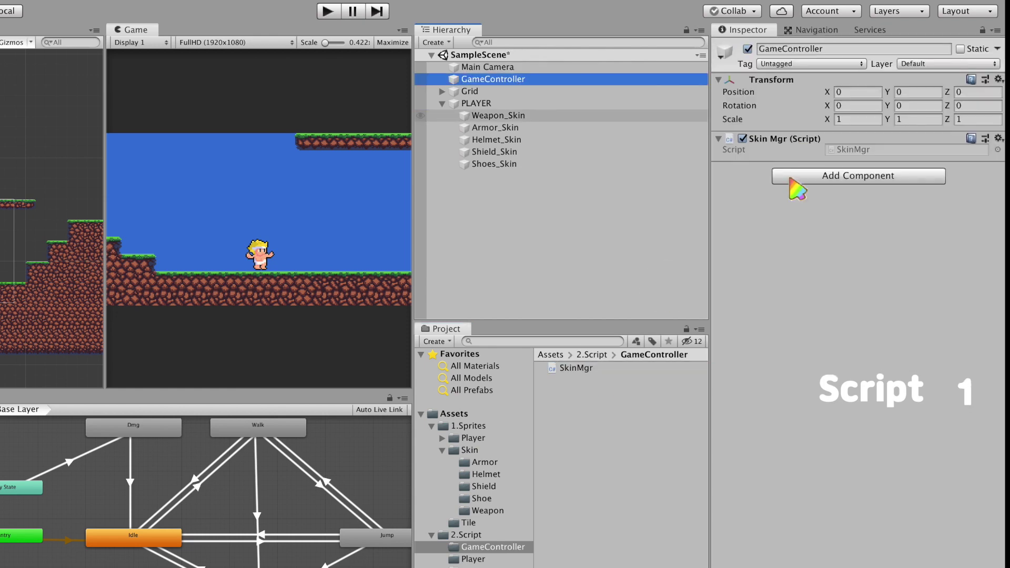
key("ctrl+shift+bracketleft")
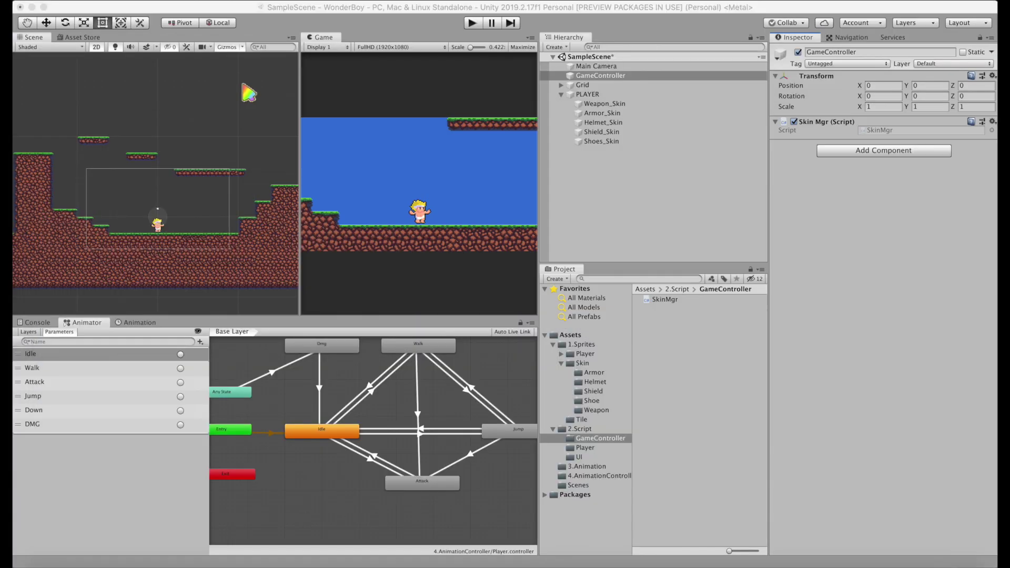
- Expand Weapon Arrays on Skin Mgr and set its size to 5
left_click(824, 141)
type("5")
key("Return")
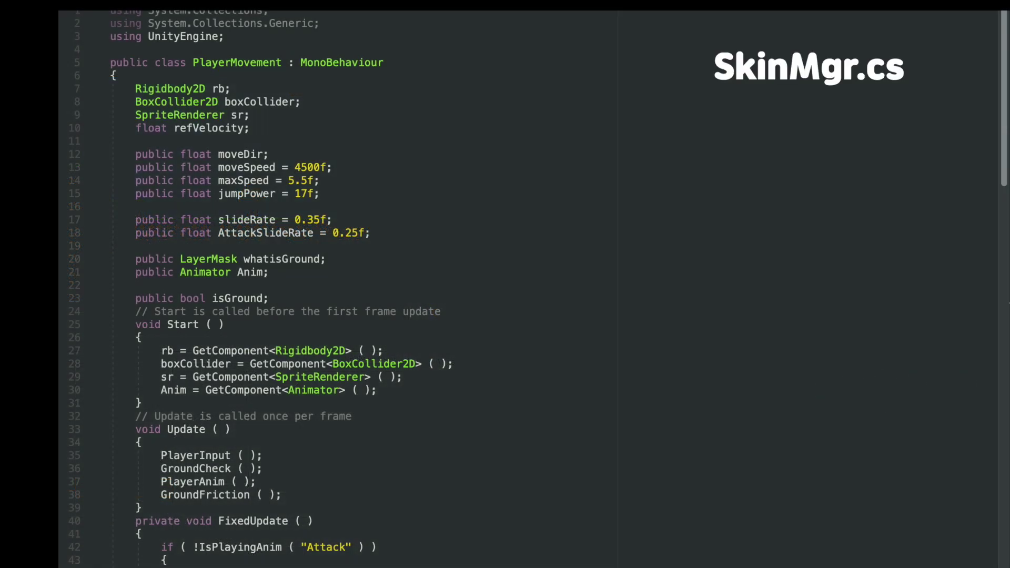
- Add PlayerSkinControl.Instance.SkinSetTrigger(AnimName) inside MyAnimSetTrigger
scroll(548, 412, "down", 2)
scroll(547, 412, "down", 7)
scroll(547, 412, "down", 5)
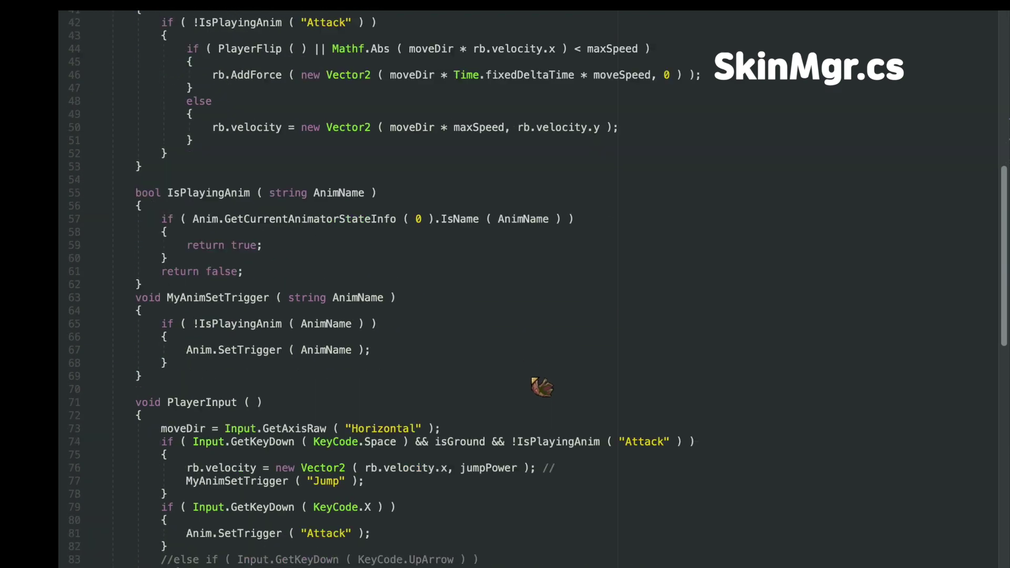
left_click_drag(138, 269, 259, 350)
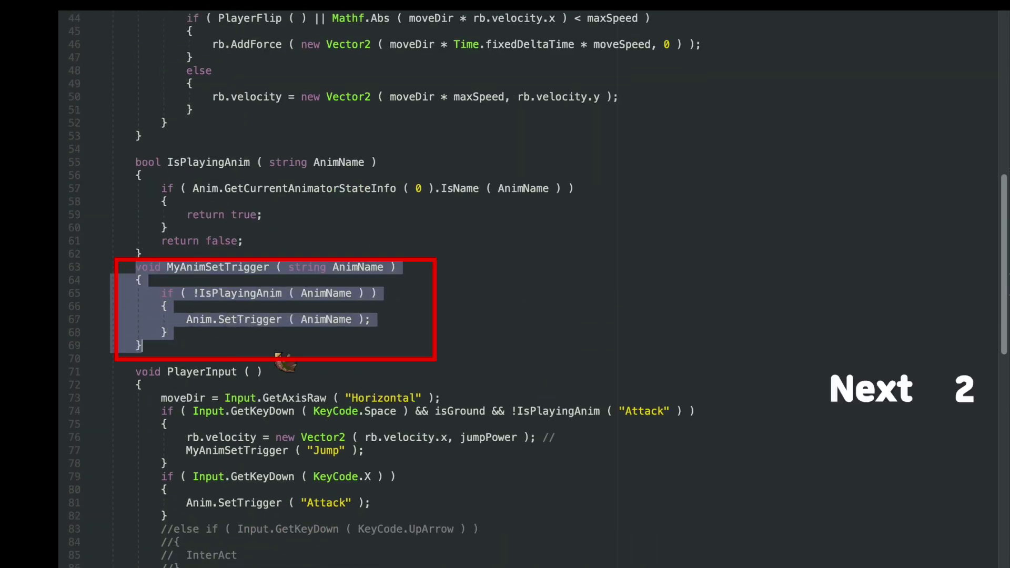
left_click(371, 319)
key("Return")
key("Return")
type("PlayerSkinControl.Instance.SkinSetTrigger ( AnimName ")
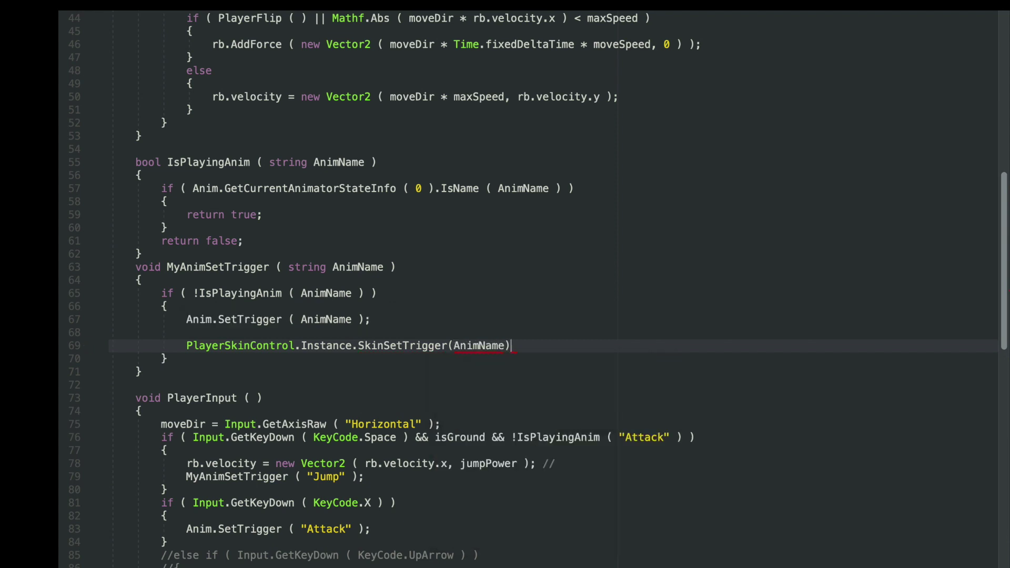
type(");")
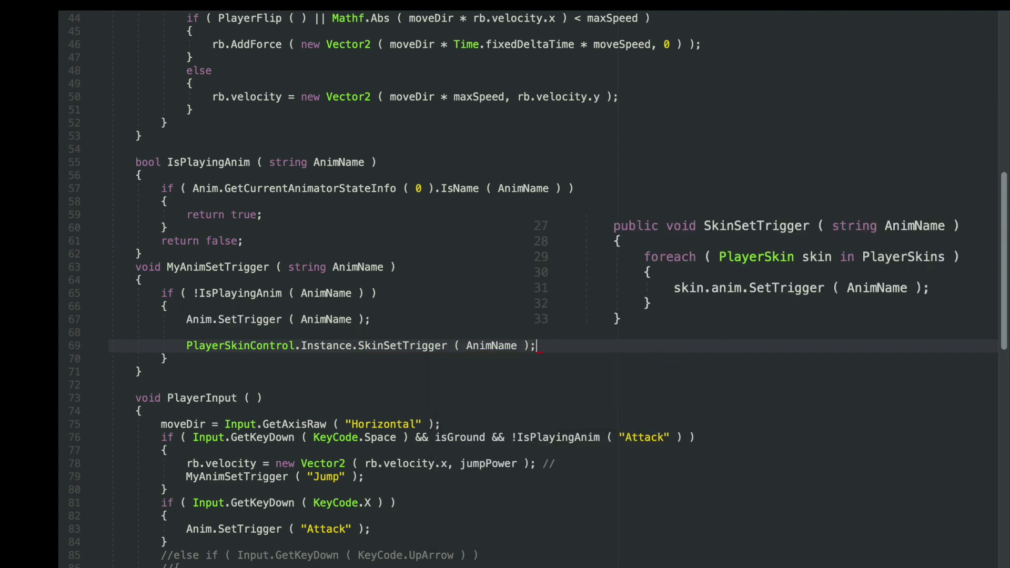
- Use MyAnimSetTrigger to fire the Attack trigger
scroll(582, 354, "down", 4)
left_click_drag(180, 365, 284, 367)
type("MyAnimSetTrigger")
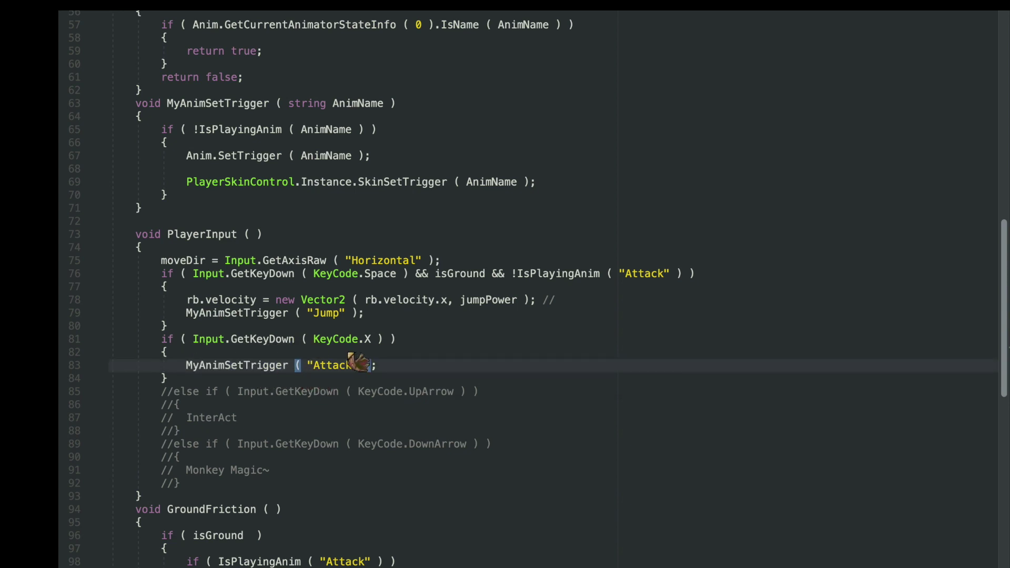
- Add !IsPlayingAnim("Attack") to PlayerAnim's ground condition
scroll(342, 363, "down", 10)
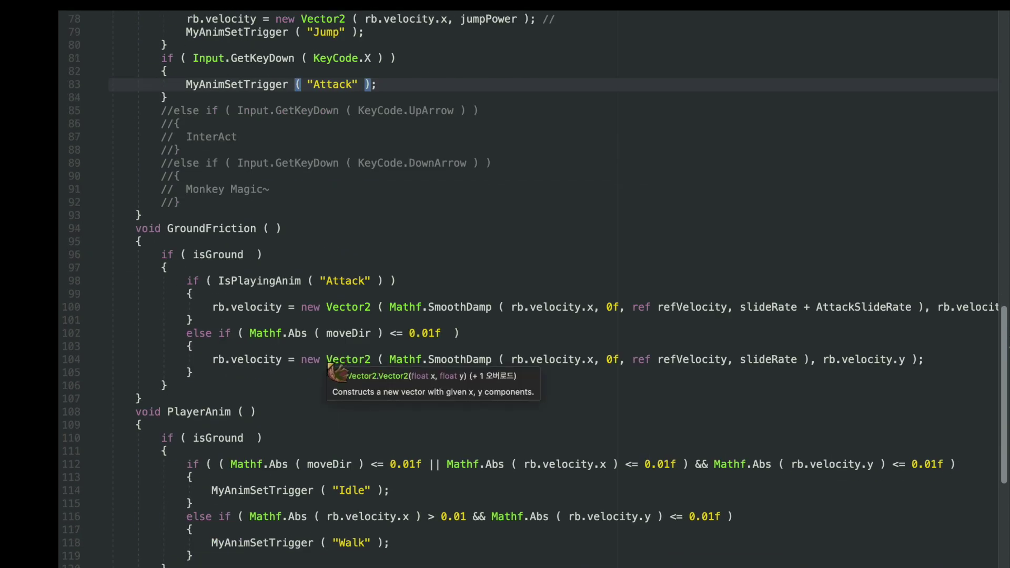
left_click(294, 221)
type("!Is")
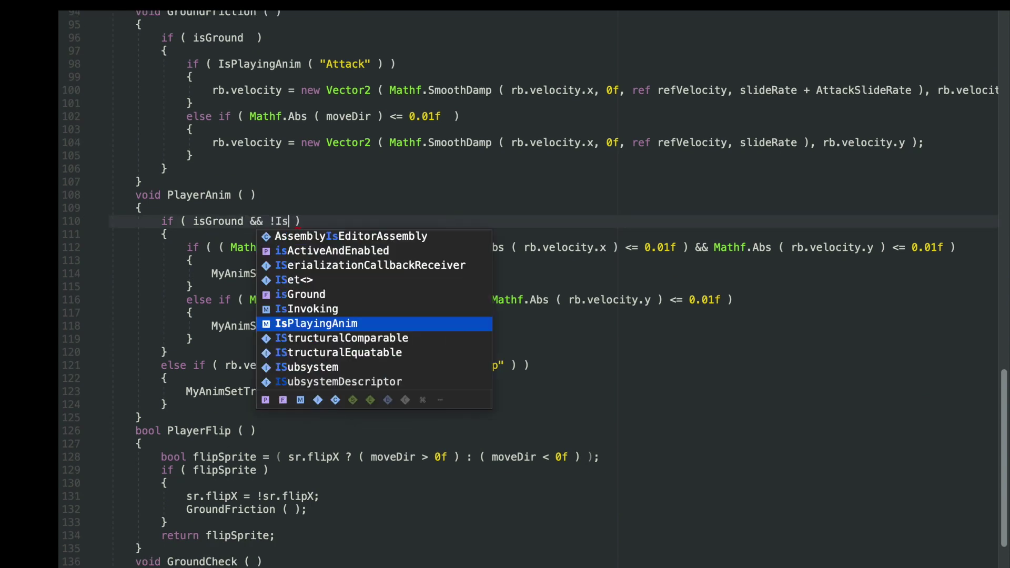
key("Return")
type("(\"Attack")
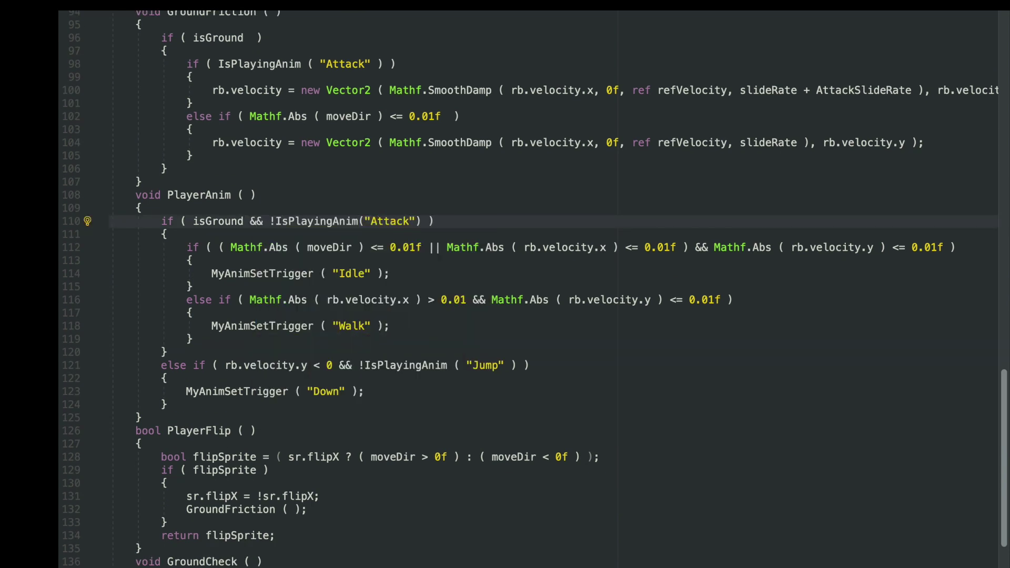
left_click_drag(270, 221, 428, 221)
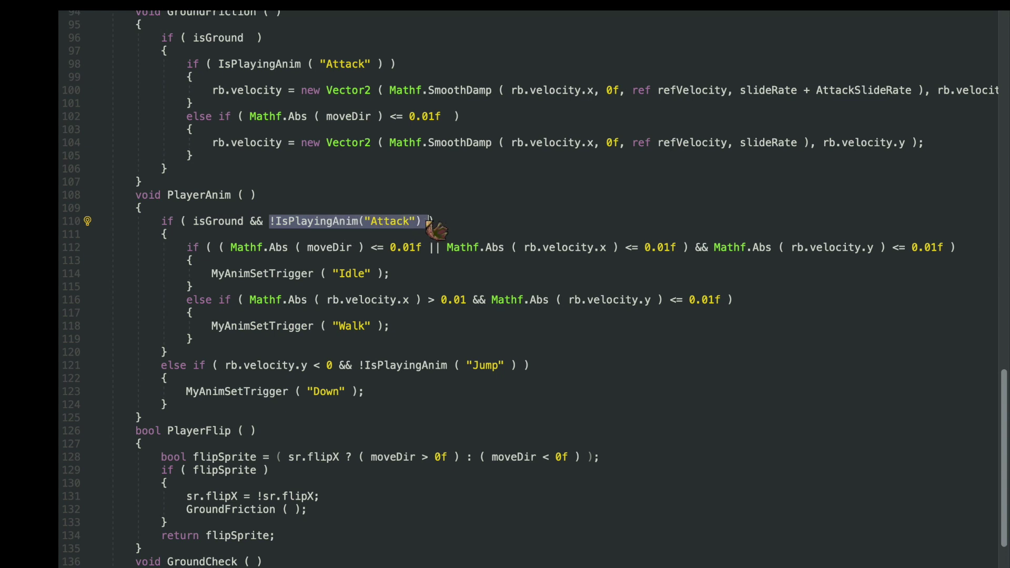
- Comment out the Idle ResetTrigger line
scroll(421, 231, "down", 10)
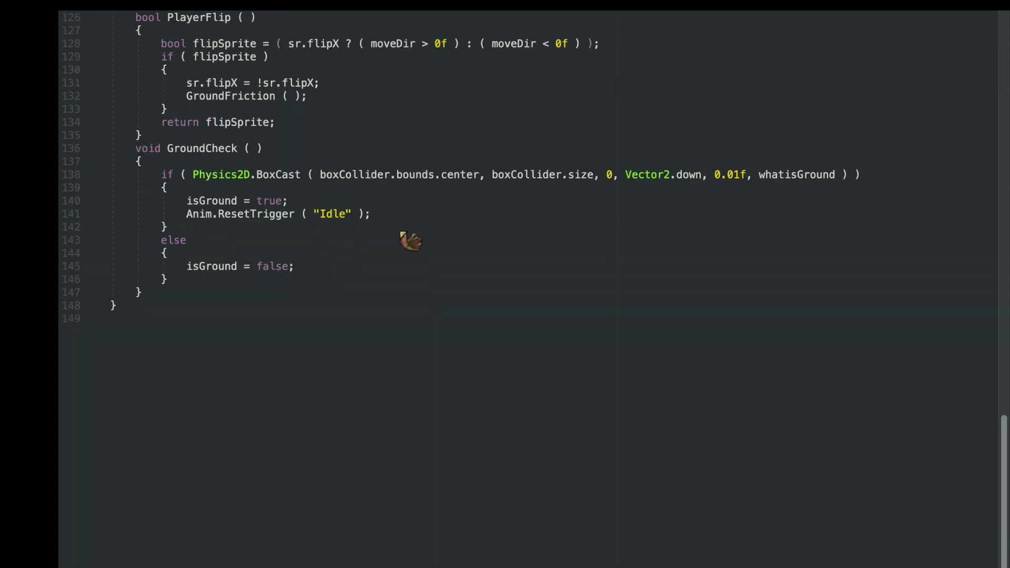
scroll(342, 289, "up", 3)
left_click(281, 342)
key("ctrl+slash")
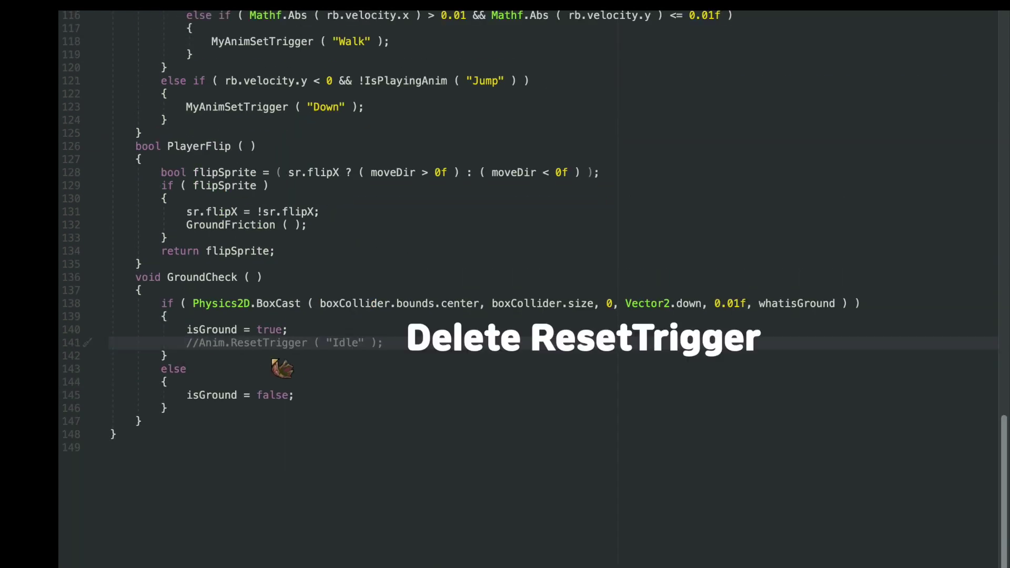
- Declare bool PlayerFlipX and toggle it in PlayerFlip instead of sr.flipX
scroll(282, 368, "up", 2)
left_click_drag(182, 264, 355, 271)
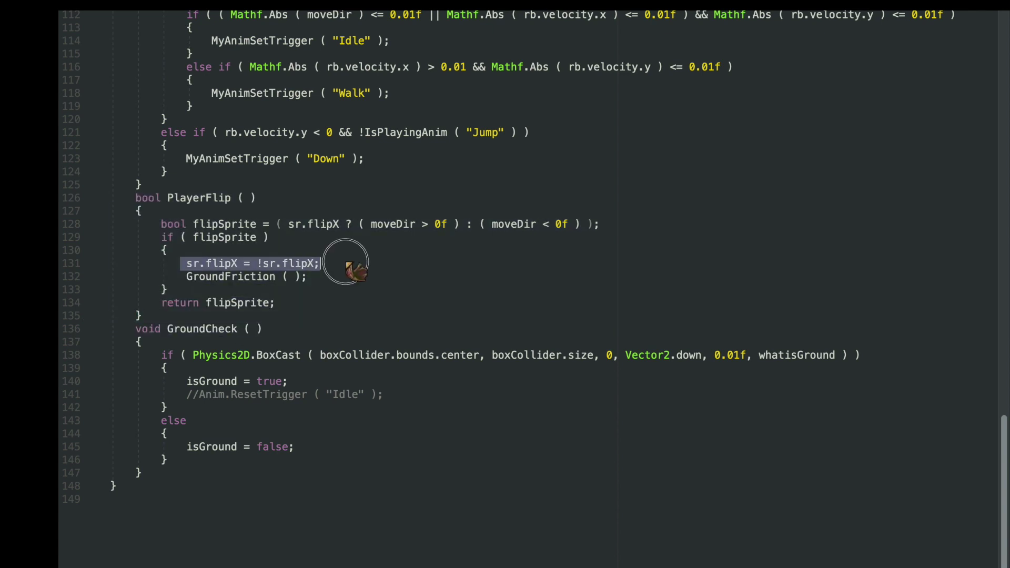
left_click(142, 184)
key("Return")
type("bool")
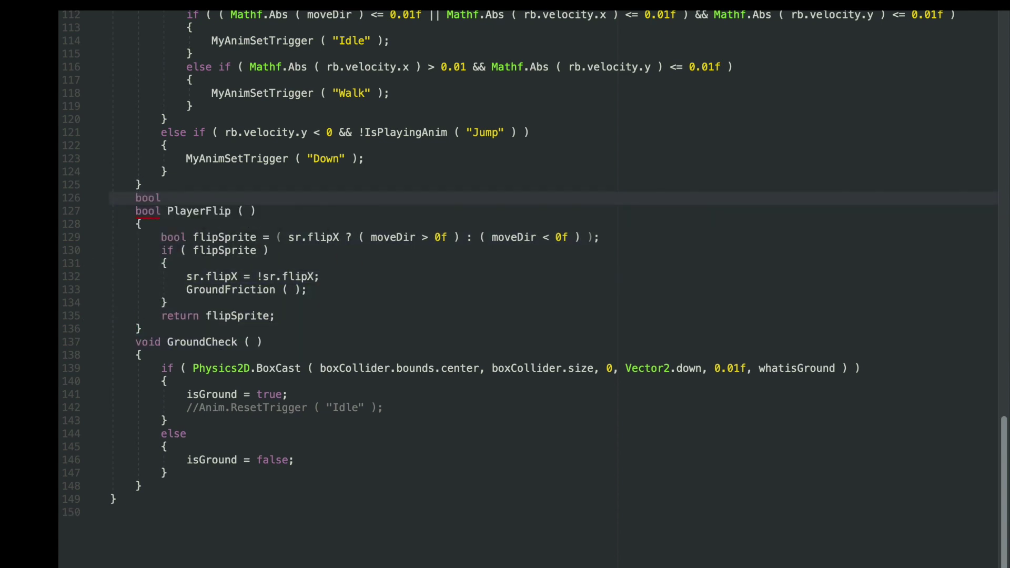
type(" PlayerFlipX;")
left_click_drag(289, 238, 340, 238)
type("PlayerFlipX")
left_click_drag(186, 276, 319, 277)
type("PlayerFlipX = !PlayerFlipX;")
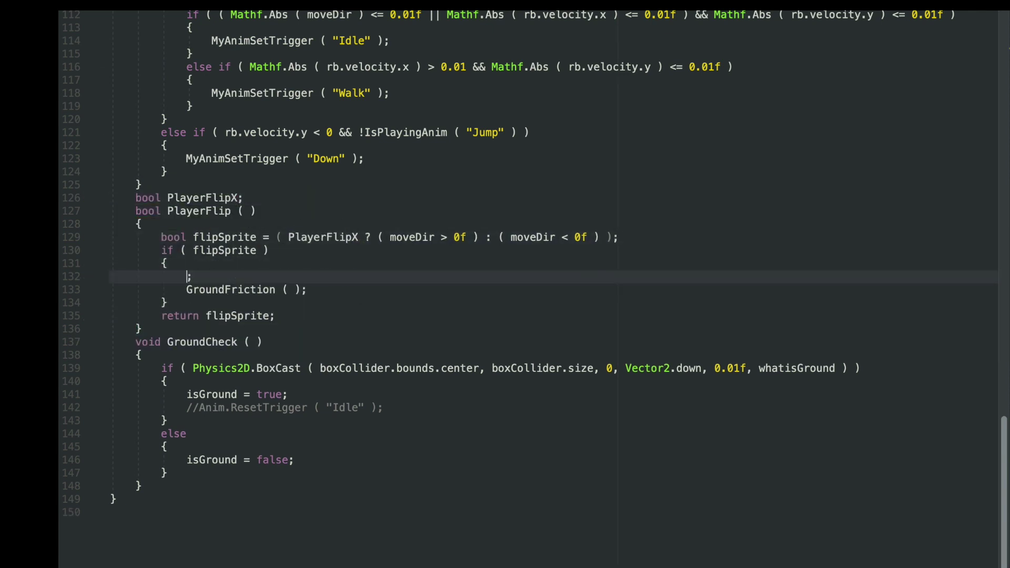
- Mirror the player by setting transform.localScale.x negative or positive from PlayerFlipX
key("Return")
key("Return")
key("Return")
left_click(187, 302)
type("Vector3 thisScale = transform.localScale;")
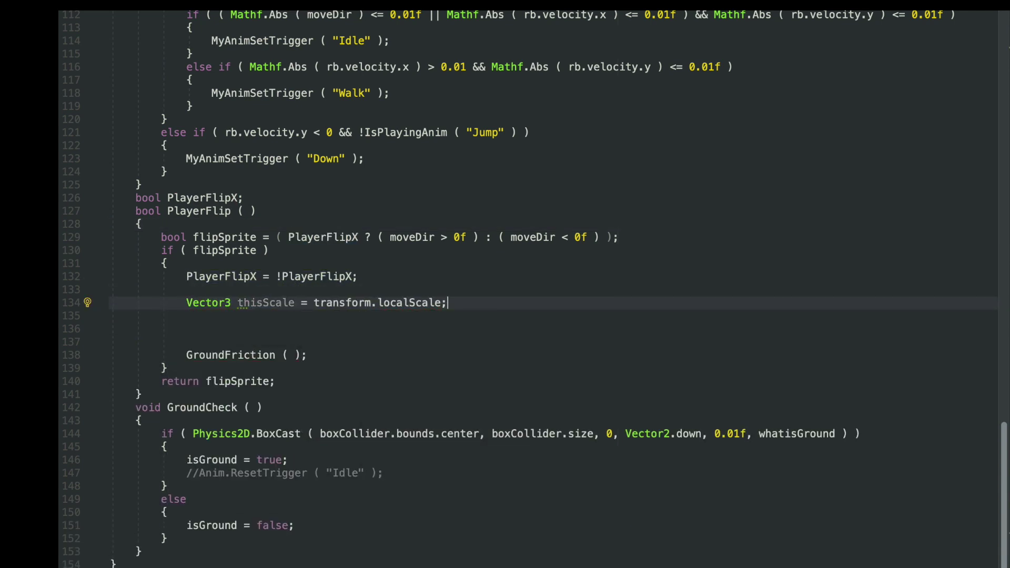
key("Return")
type("if(PlayerFlipX)")
key("Return")
type("{thisScale.x = -Mathf.Abs(")
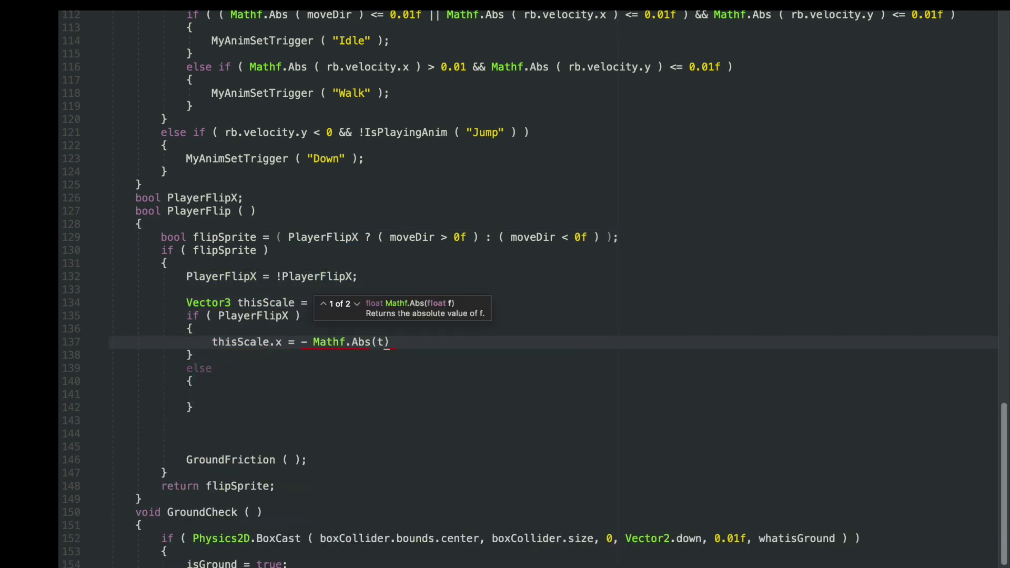
type("thisScale.x);")
left_click(308, 396)
type("thisScale.x = -Mathf.Abs ( thisScale.x );")
key("BackSpace")
key("Down")
key("Down")
type("tran")
key("Down")
key("Delete")
key("Delete")
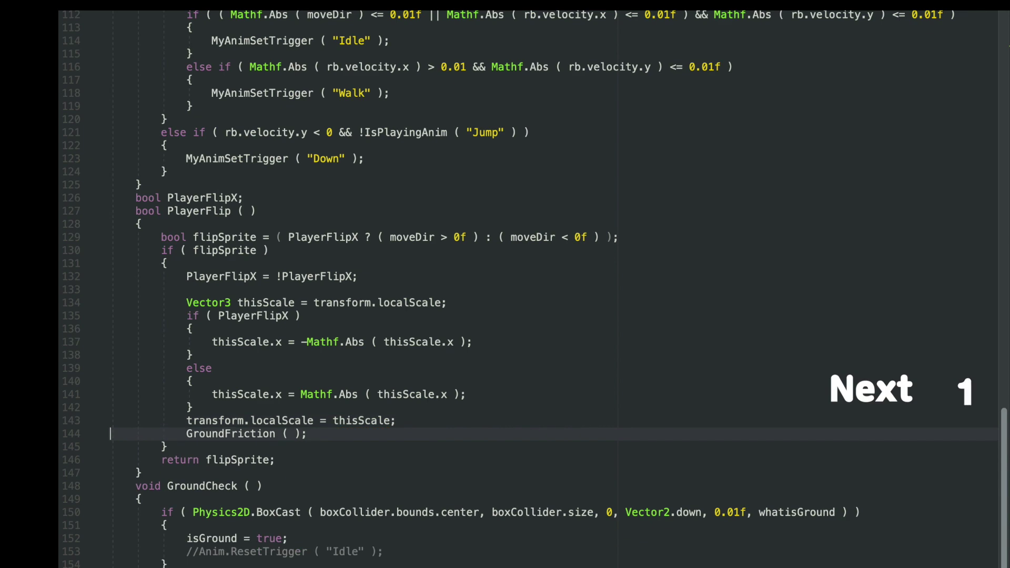
- Add a Canvas to the scene with a Panel under it
key("super+Tab")
right_click(618, 179)
mouse_move(665, 363)
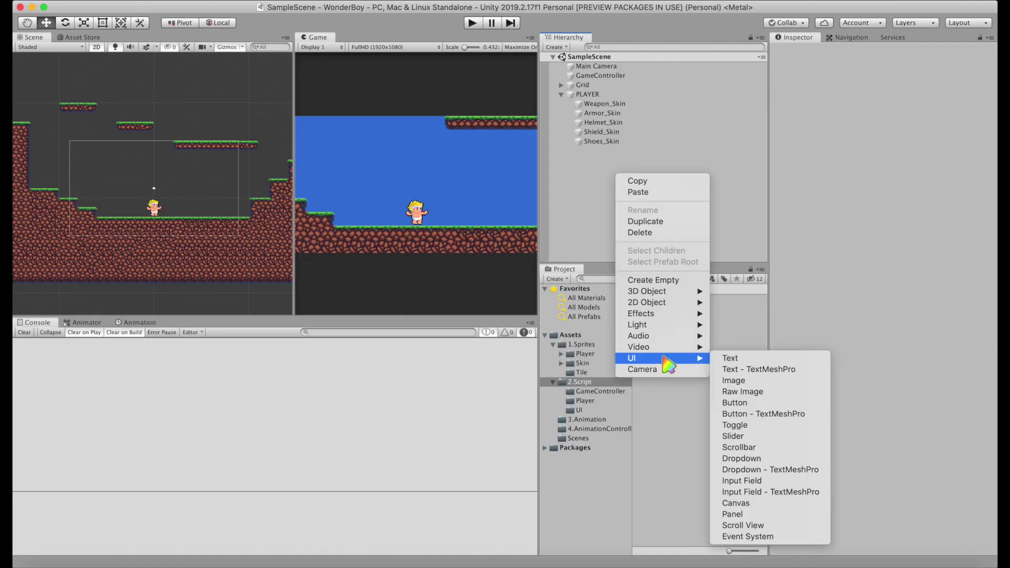
left_click(788, 505)
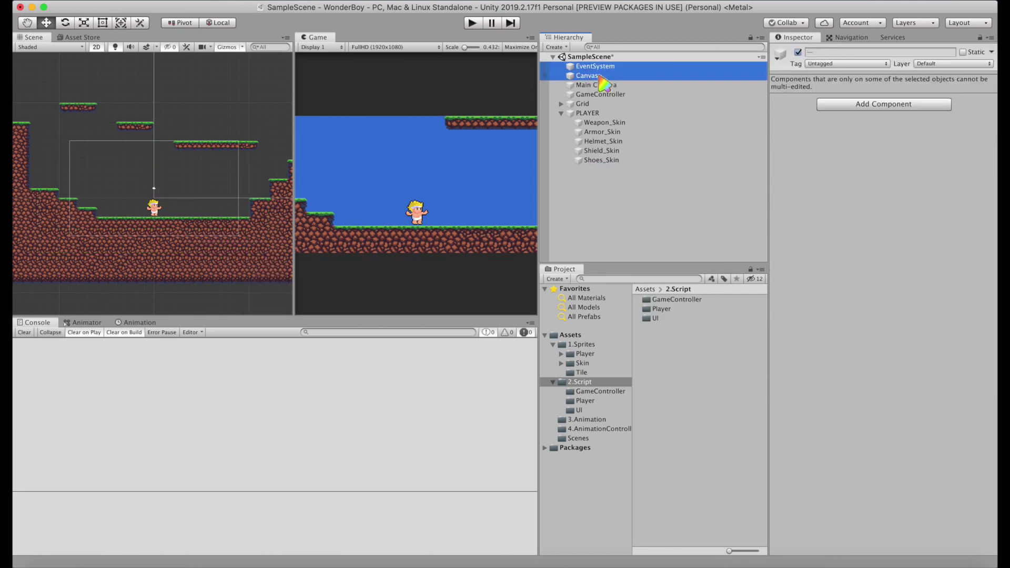
right_click(585, 85)
mouse_move(632, 268)
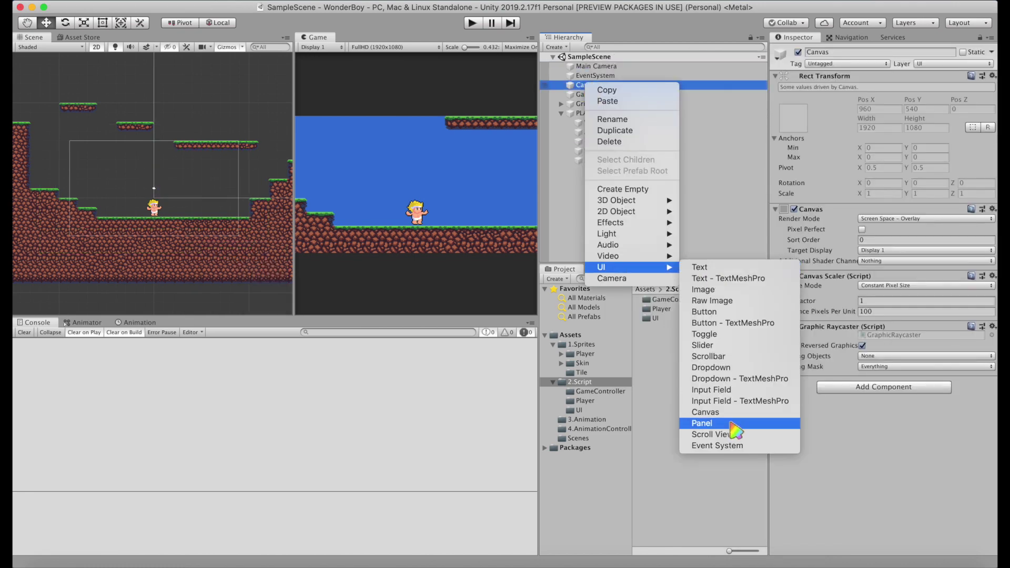
left_click(731, 424)
- Darken the Panel, narrow it to a left strip, and add a Grid Layout Group
left_click(921, 239)
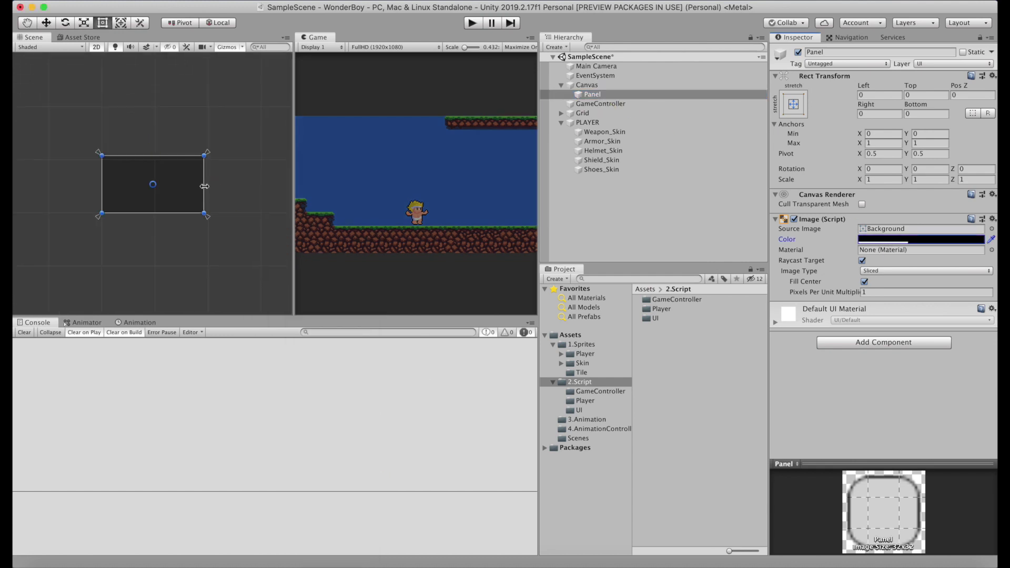
left_click_drag(205, 186, 142, 188)
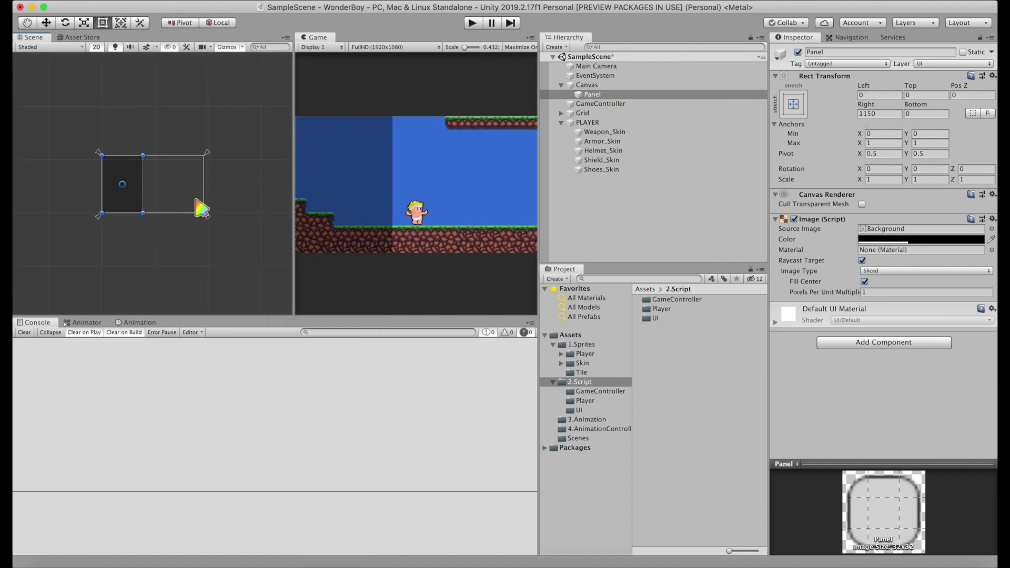
left_click(864, 343)
left_click(863, 412)
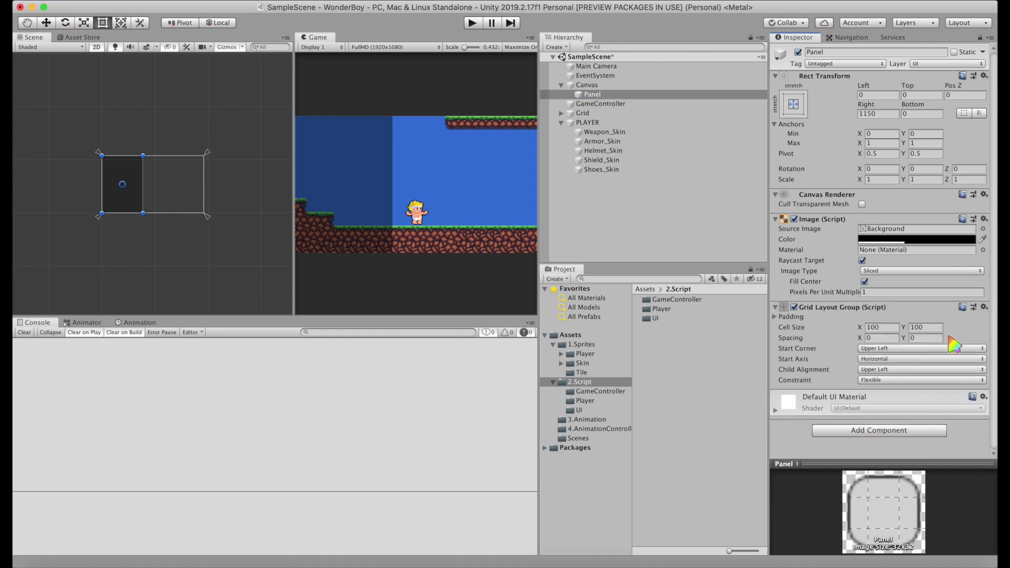
- Add a Button to the Panel, duplicate it to six, and widen grid Spacing X to about 33
right_click(590, 96)
mouse_move(631, 275)
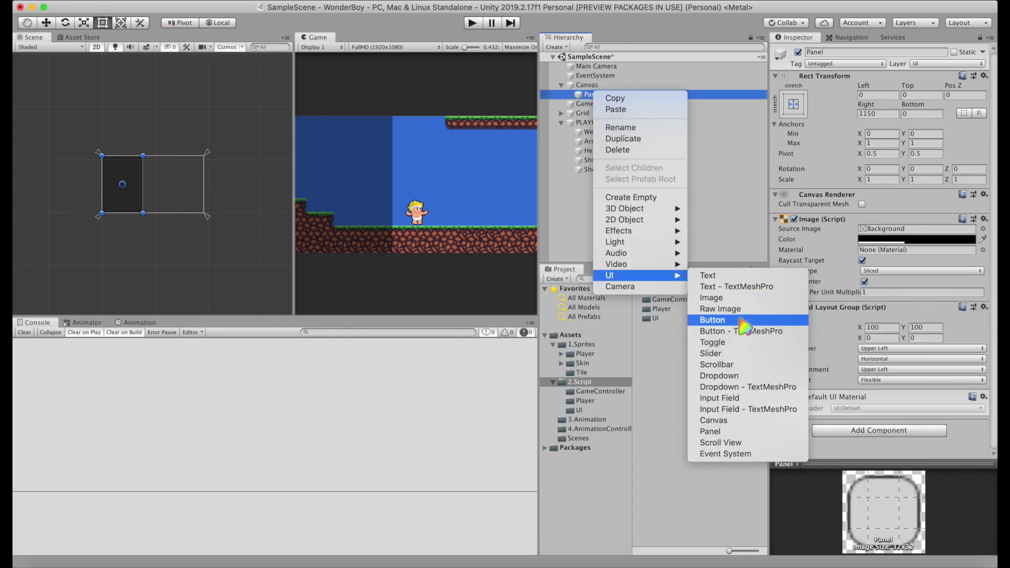
left_click(743, 321)
left_click(621, 113)
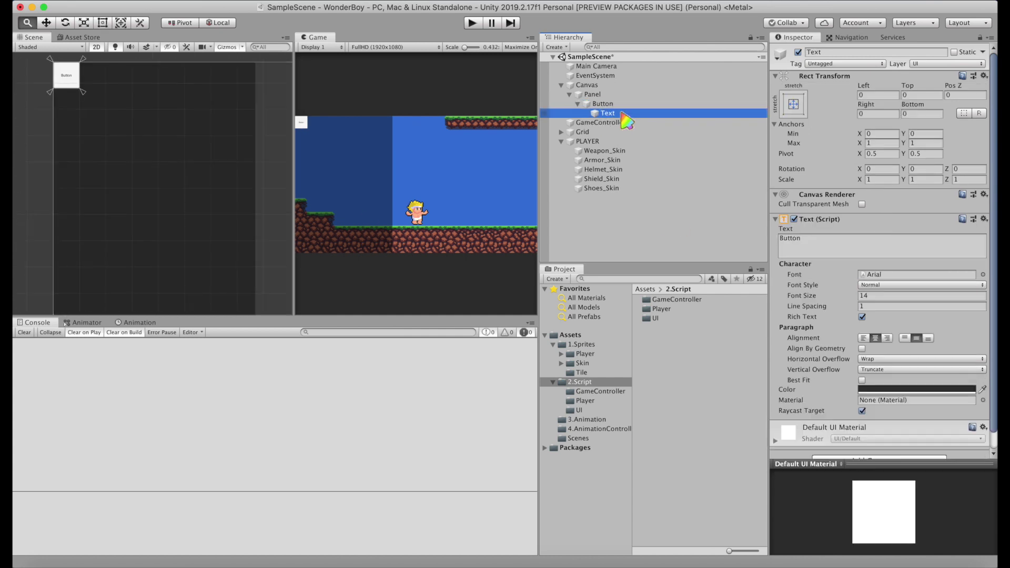
key("Left")
key("Left")
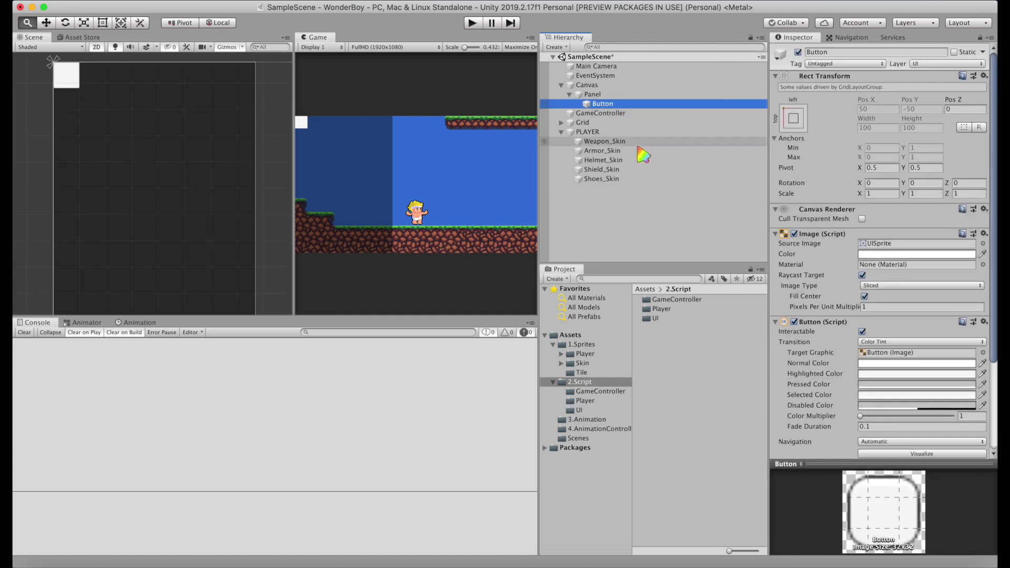
key("super+d")
key("super+d")
key("super+d")
key("super+d")
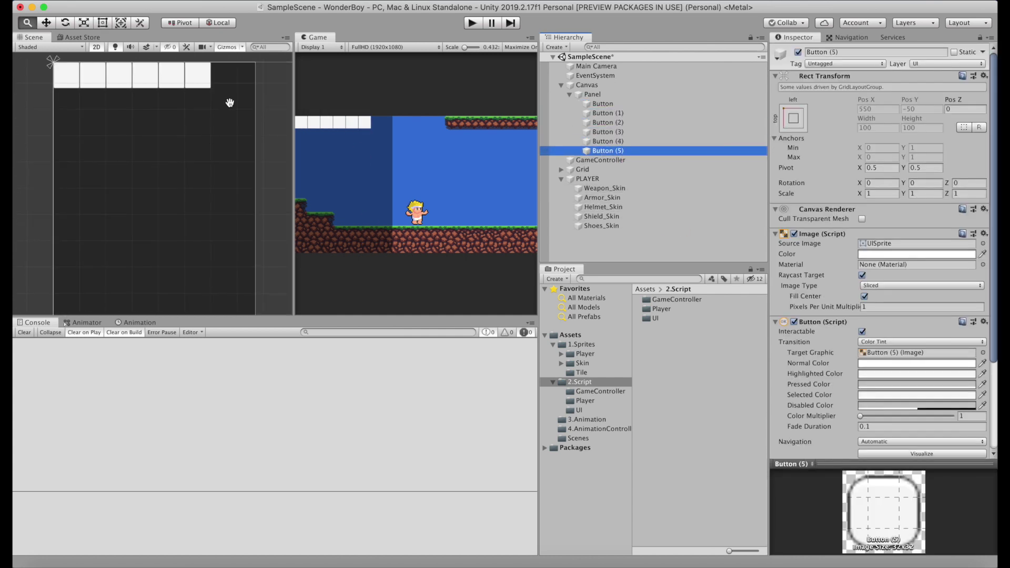
left_click(592, 95)
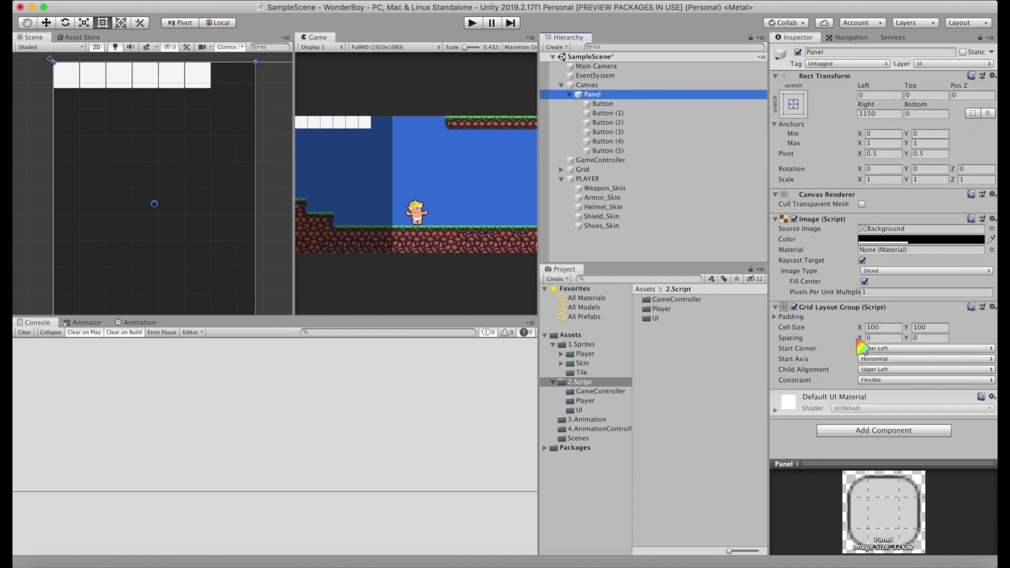
left_click_drag(860, 338, 992, 311)
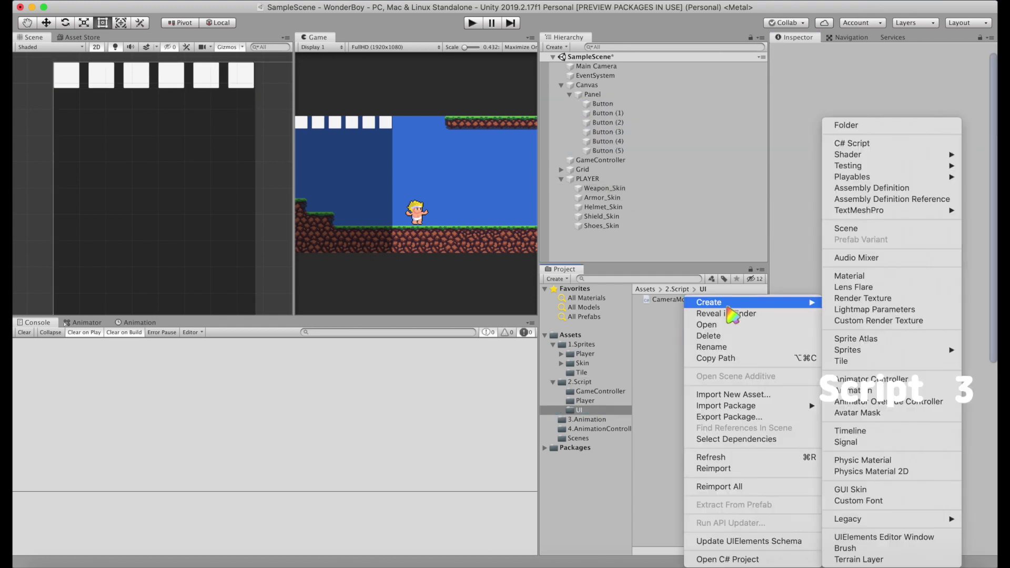
- Create the UISkinChangeBtn script in the UI folder and attach it to the Canvas
left_click(851, 143)
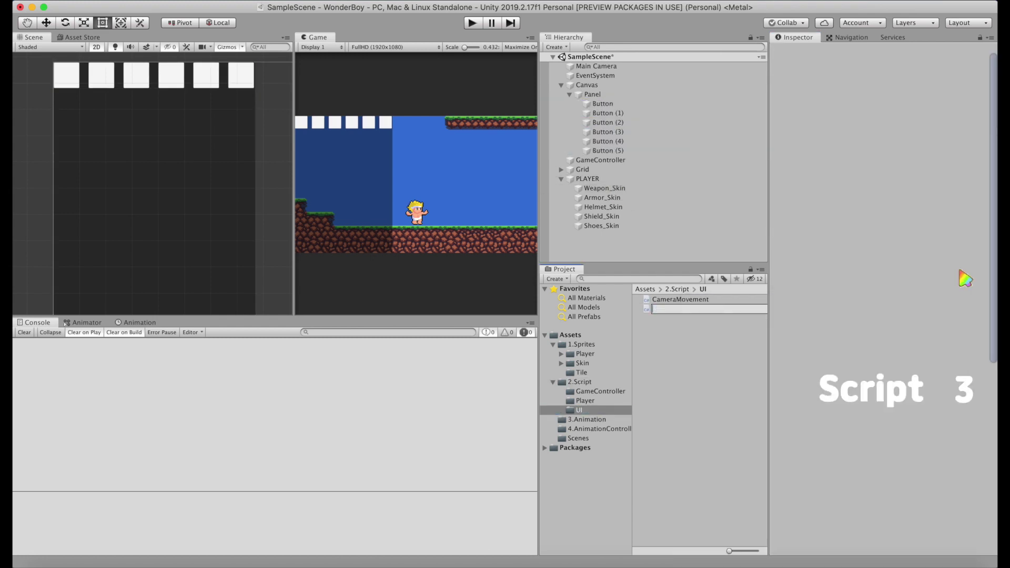
key("Return")
left_click_drag(679, 309, 589, 85)
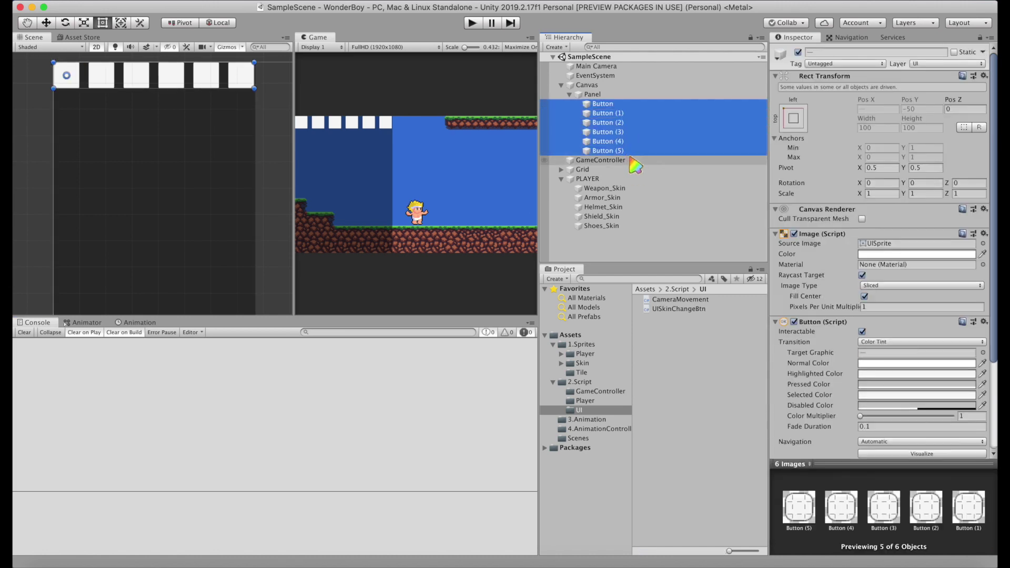
- Make the Weapon buttons call UISkinChangeBtn.ChangeWeaponButton on the Canvas with their indices
left_click(596, 87)
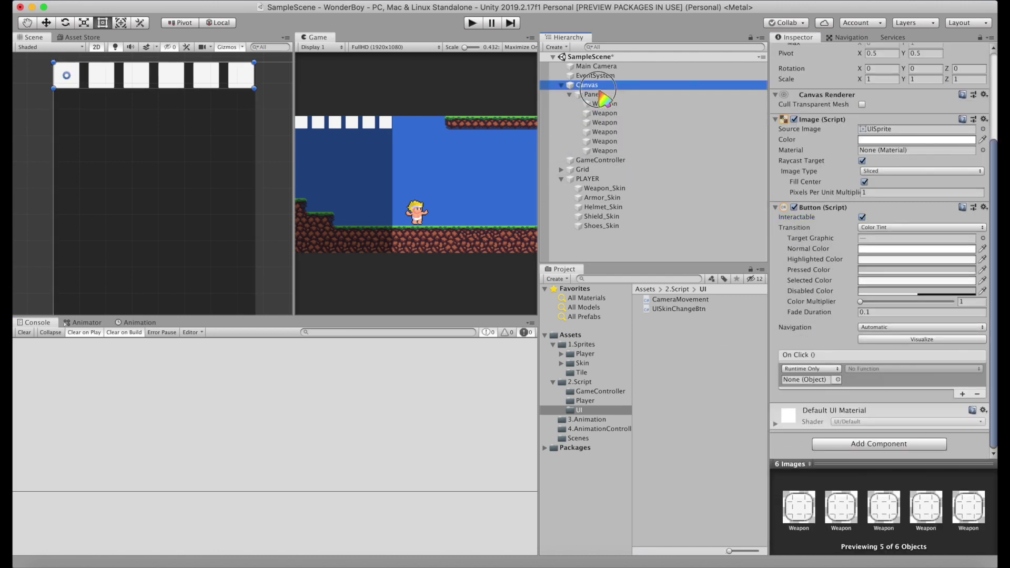
left_click_drag(599, 94, 805, 380)
left_click(913, 369)
mouse_move(894, 445)
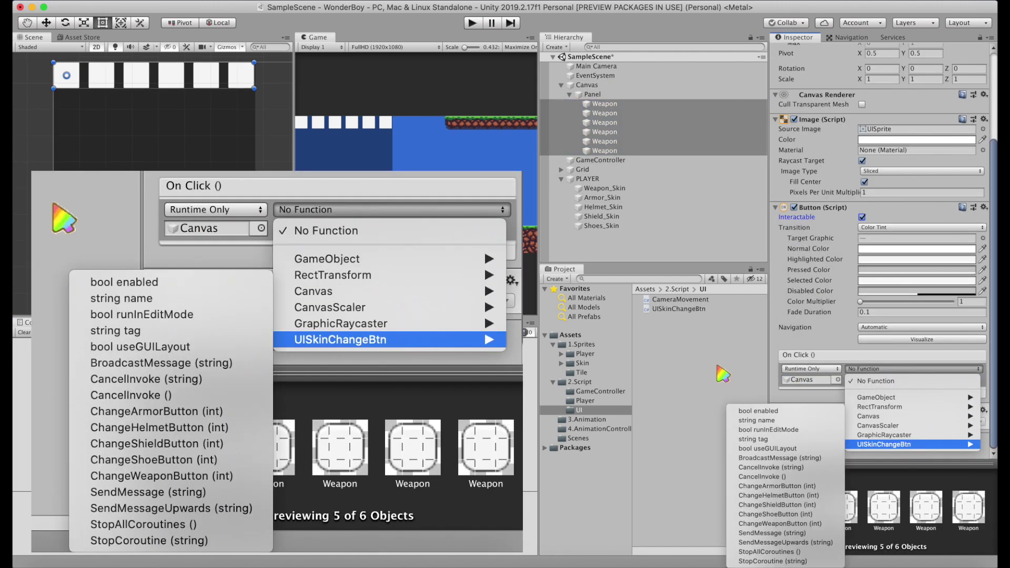
left_click(803, 525)
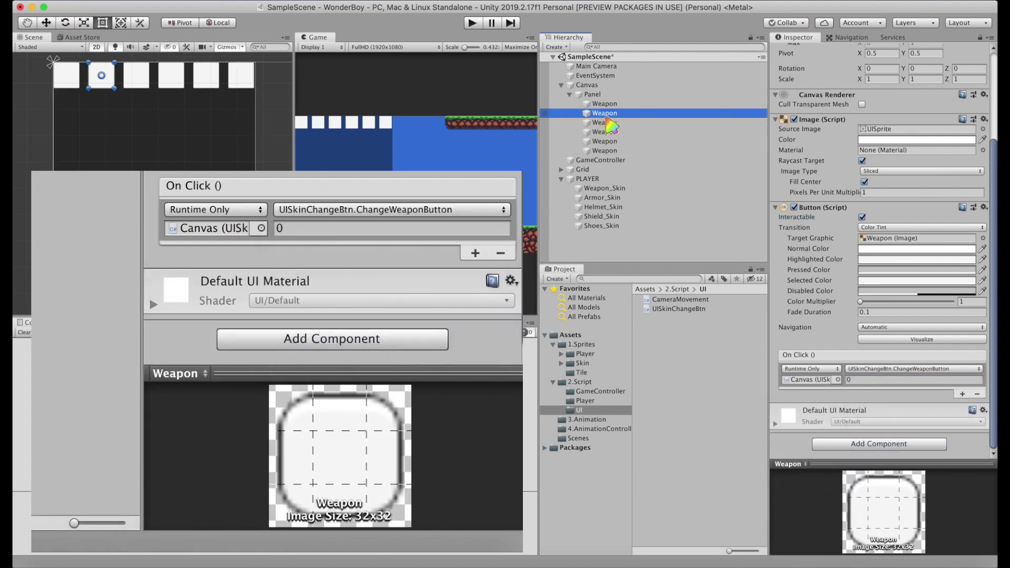
left_click_drag(605, 132, 871, 388)
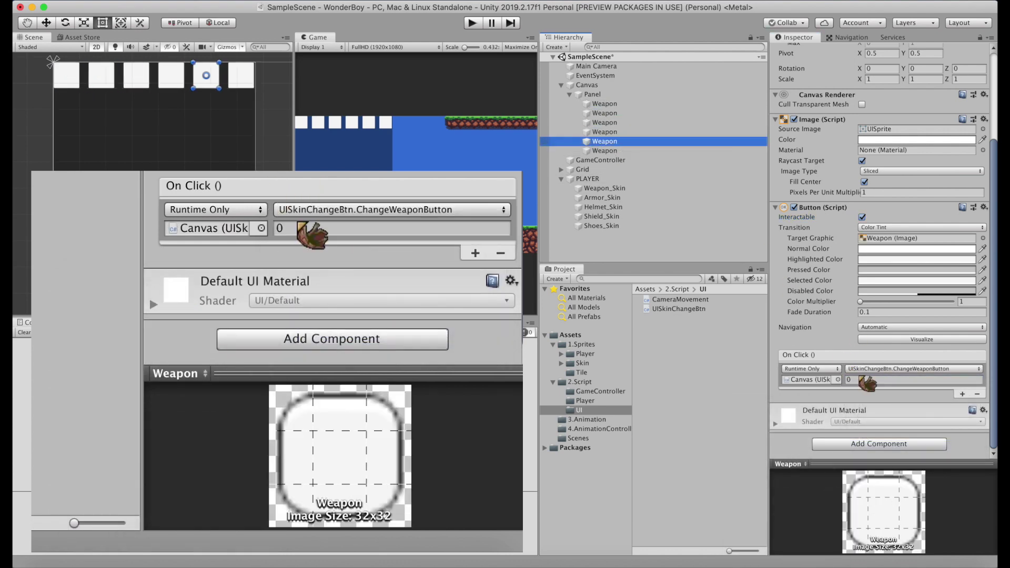
- Duplicate the Weapon row for the other parts, with shoe buttons calling ChangeShoeButton
left_click(604, 104, "shift")
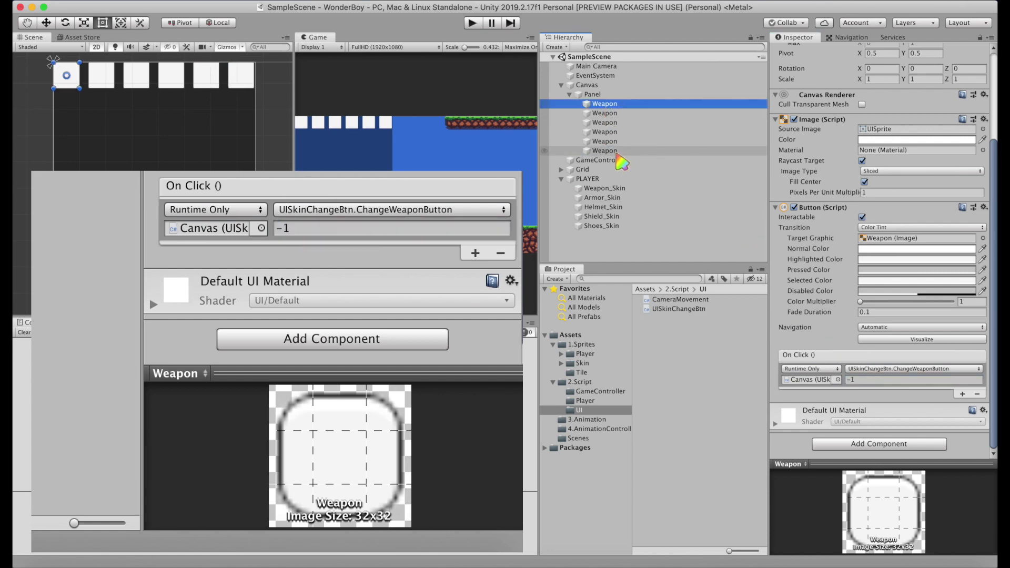
key("super+d")
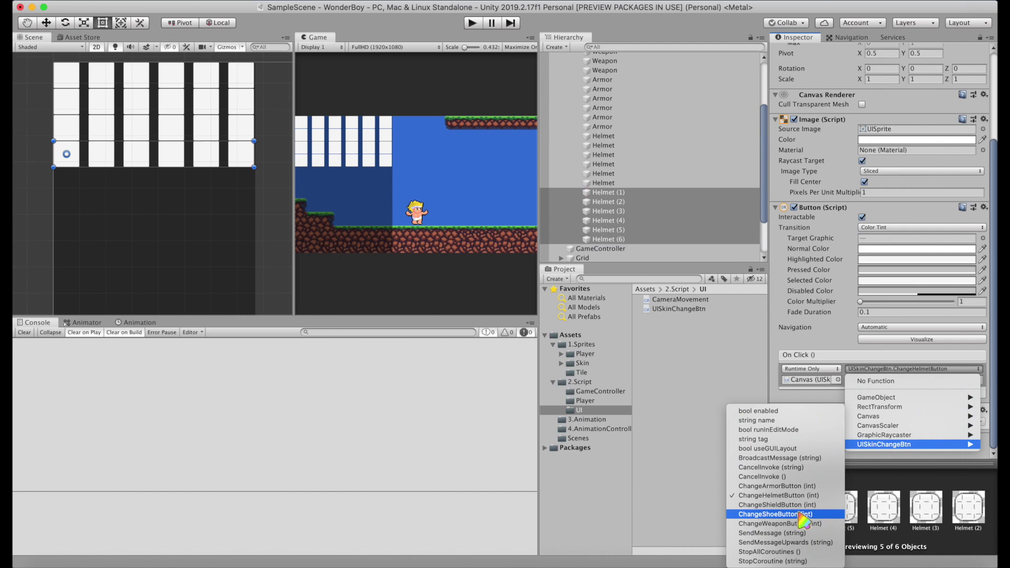
left_click(801, 514)
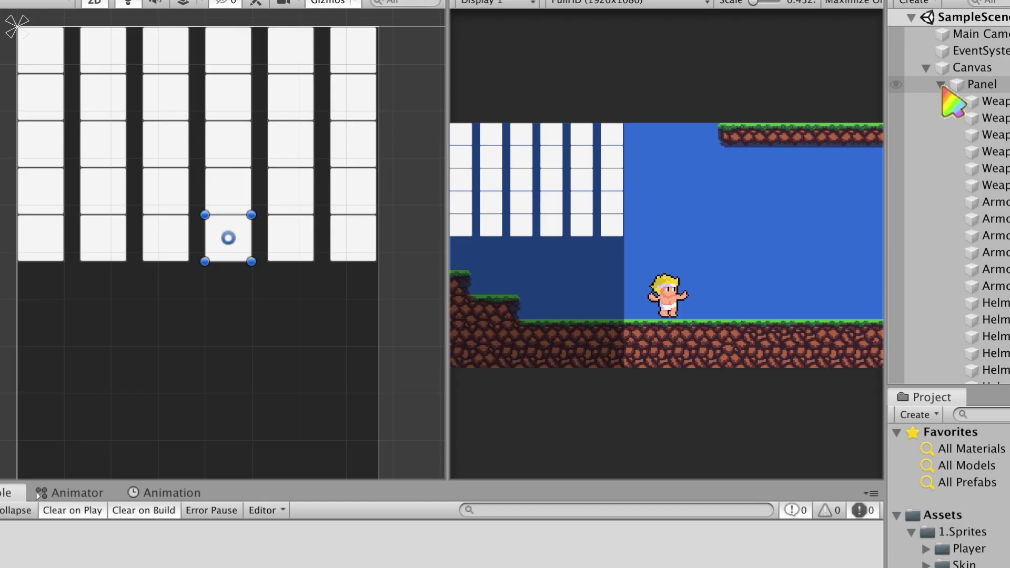
left_click(595, 112)
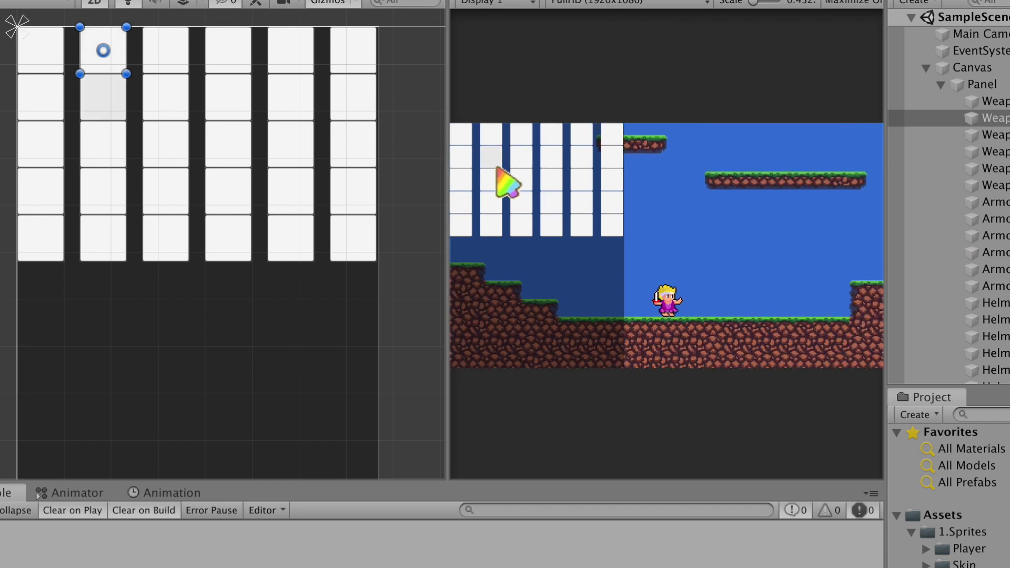
- Test the grid in play mode, swapping to the armored knight and bear looks, then stop
left_click(733, 347)
left_click(550, 225)
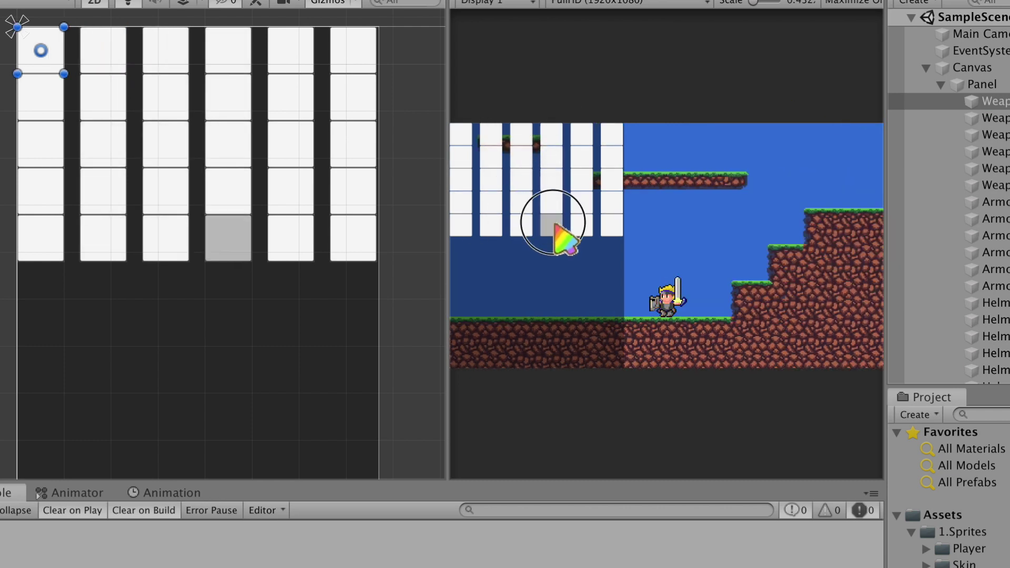
left_click(606, 164)
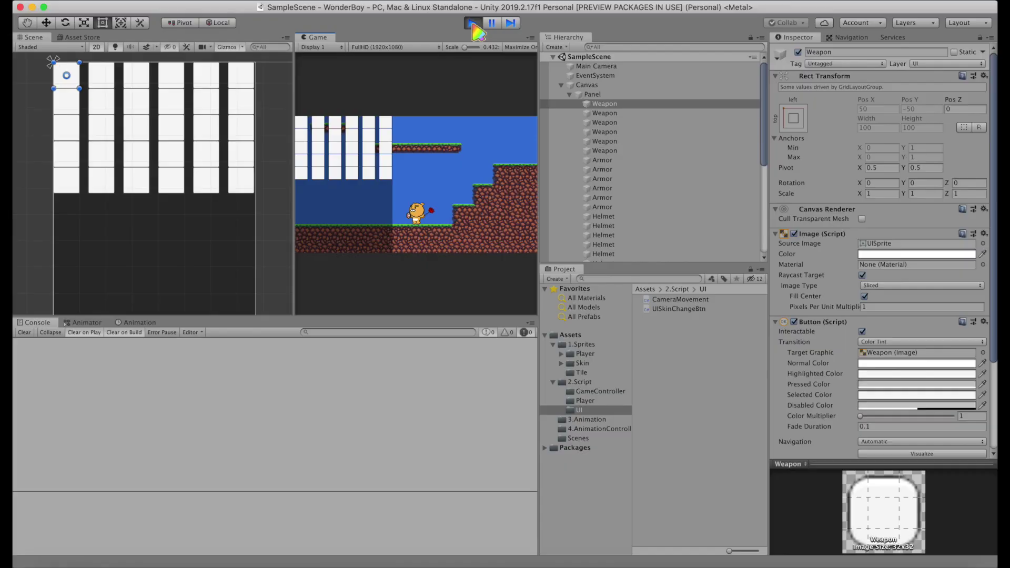
left_click(473, 24)
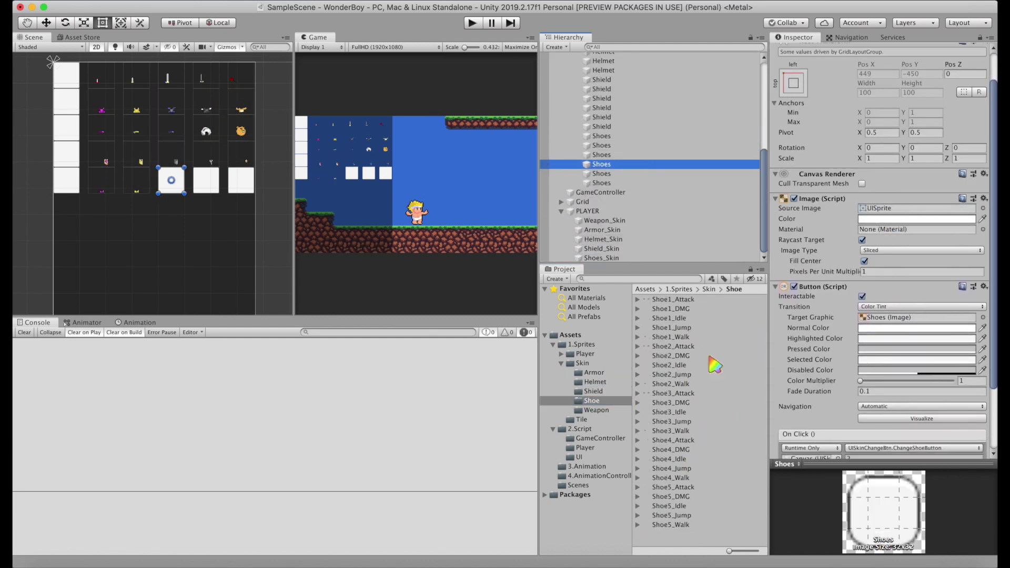
- Enter Play mode, equip the white helmet from the inventory grid, then hide it and run left and jump
left_click(472, 23)
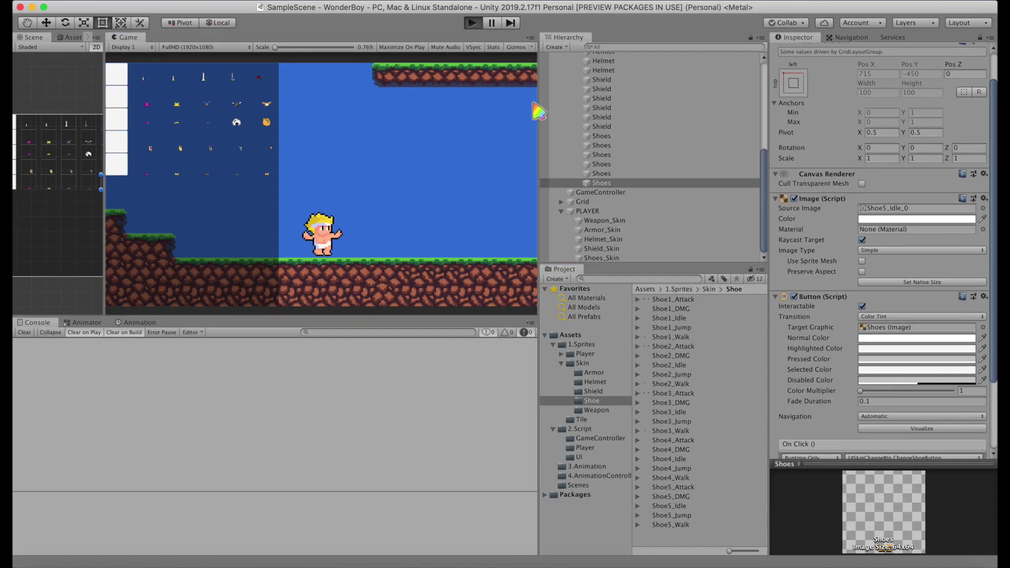
left_click(231, 231)
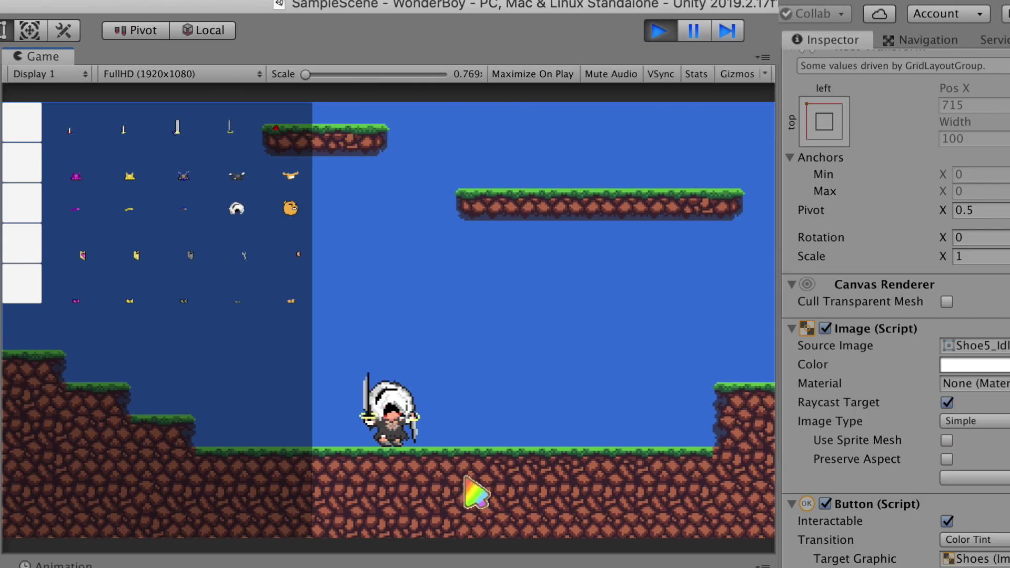
key("i")
key("Left")
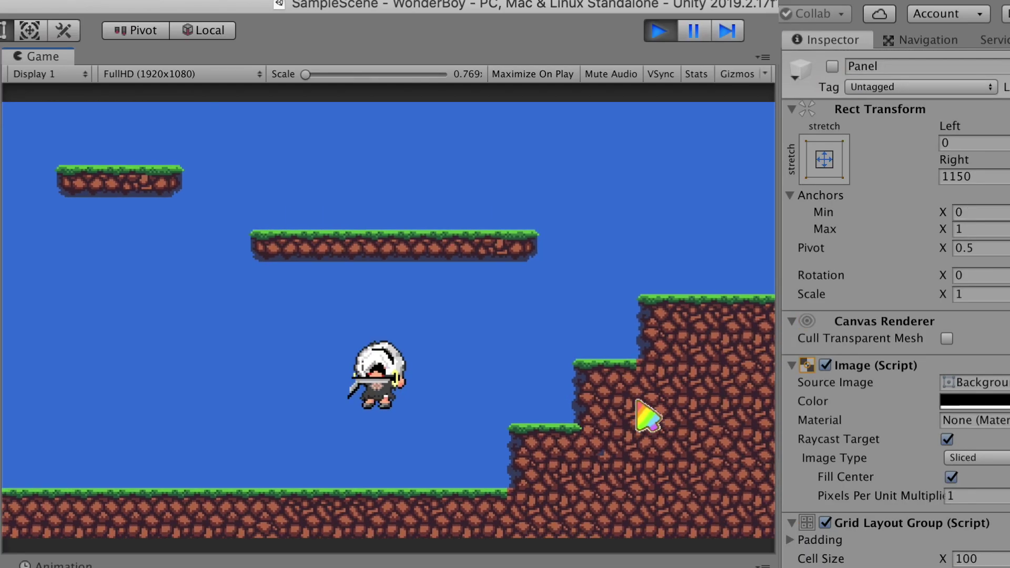
key("space")
- Equip the bear head and flower weapon from the grid, then hide it and run and jump to test
key("i")
left_click(290, 208)
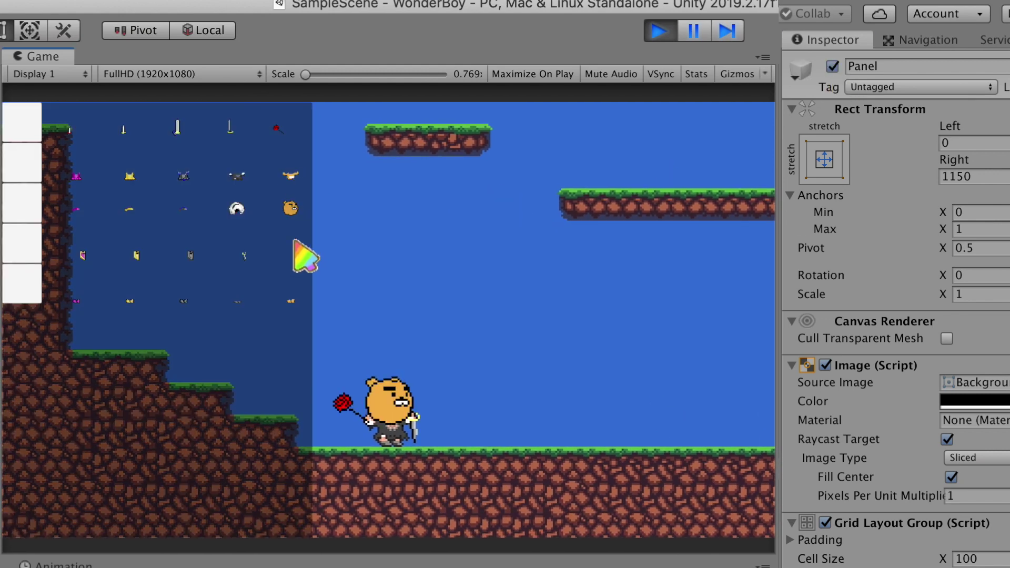
key("i")
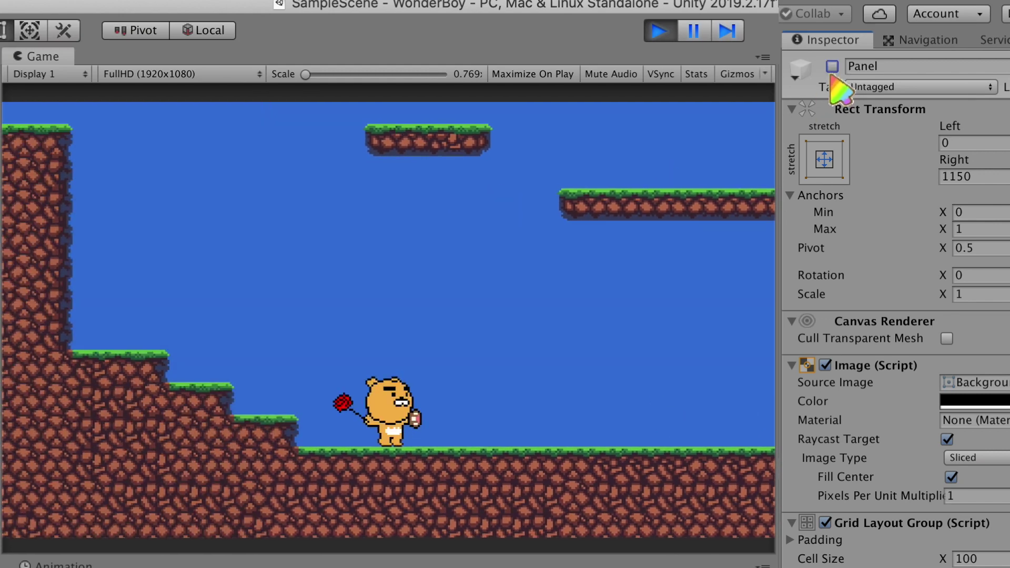
key("Right")
key("space")
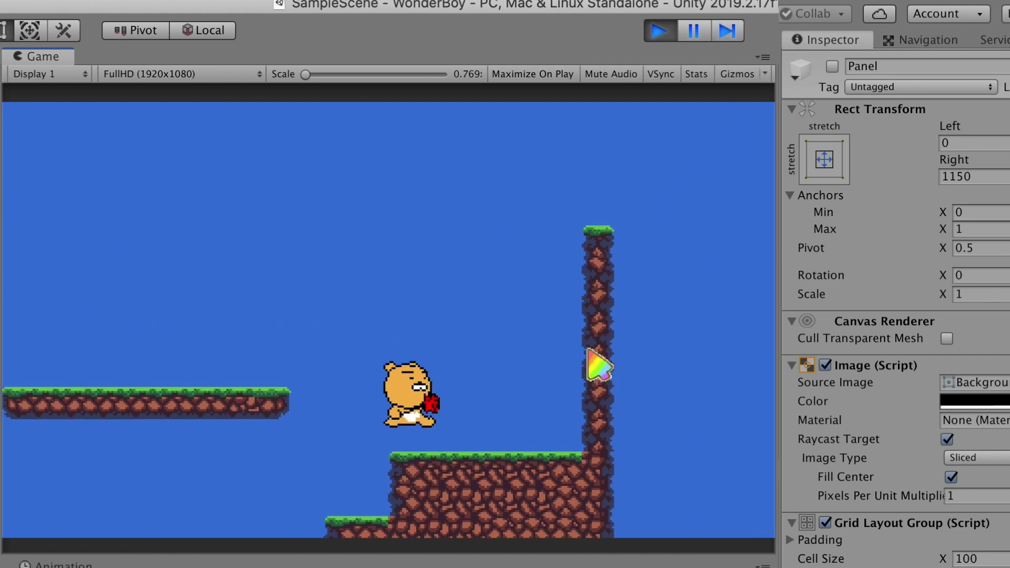
key("Left")
- Swap the flower for the sword from the inventory grid, then hide it and move the character around
key("i")
left_click(230, 129)
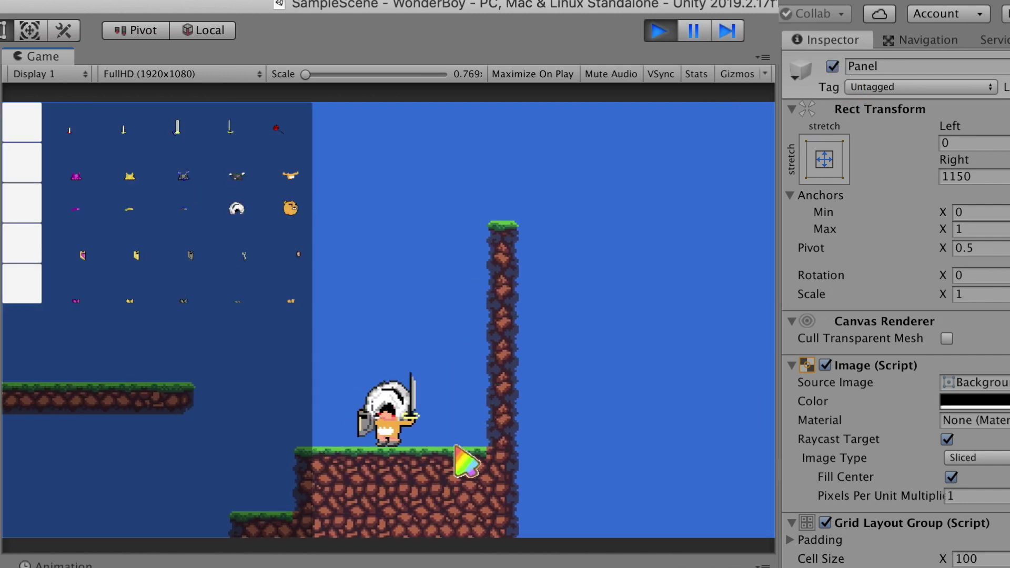
key("i")
key("Left")
key("space")
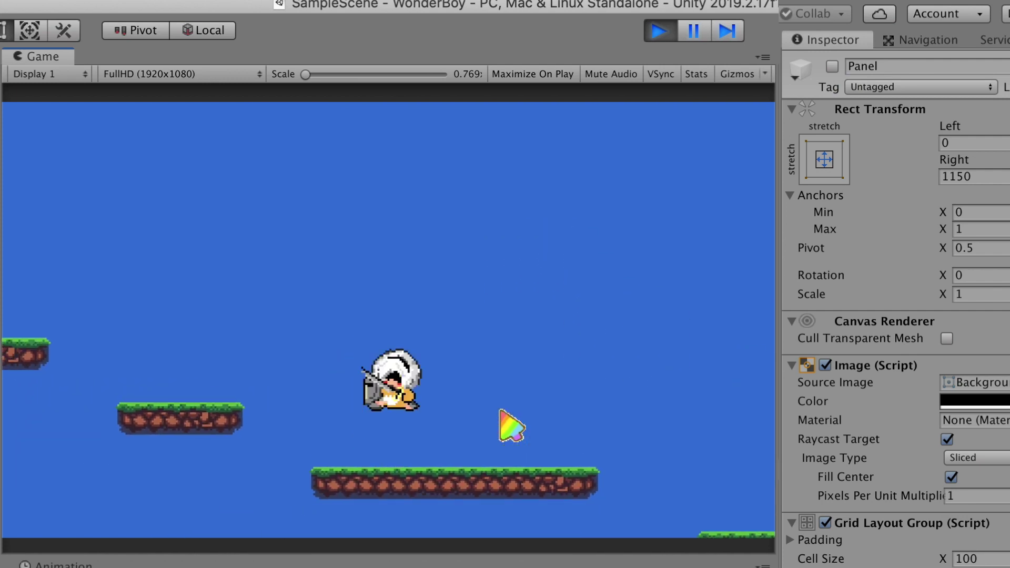
key("Right")
- Replace the white helmet with the bear head, then hide the grid and jump and turn left
key("i")
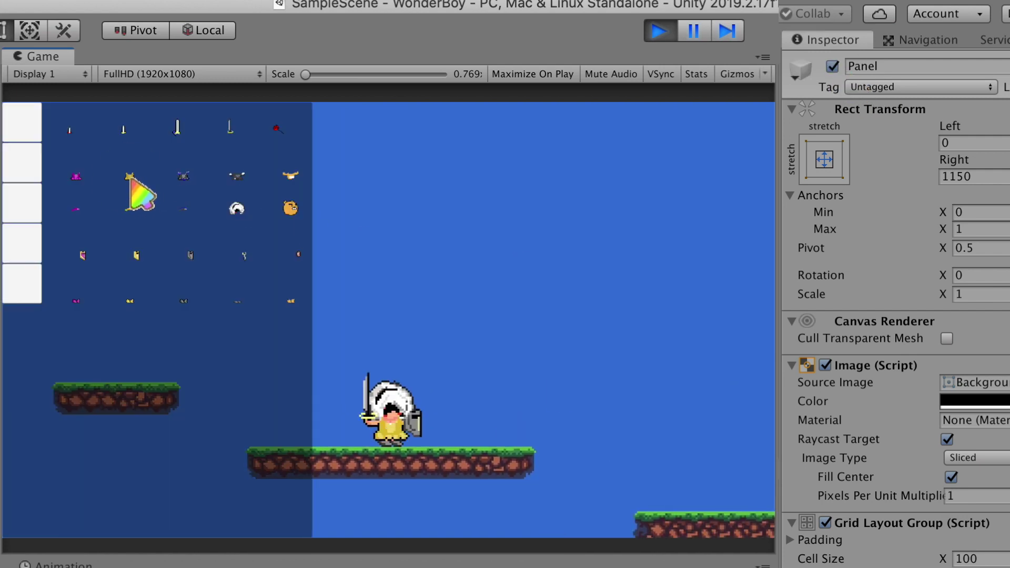
left_click(290, 208)
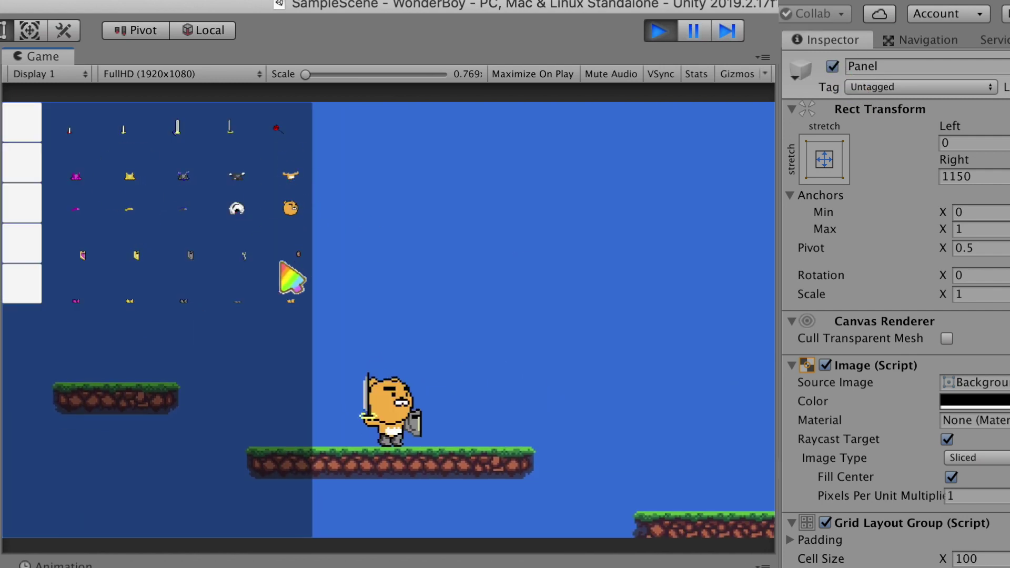
key("i")
key("space")
key("Left")
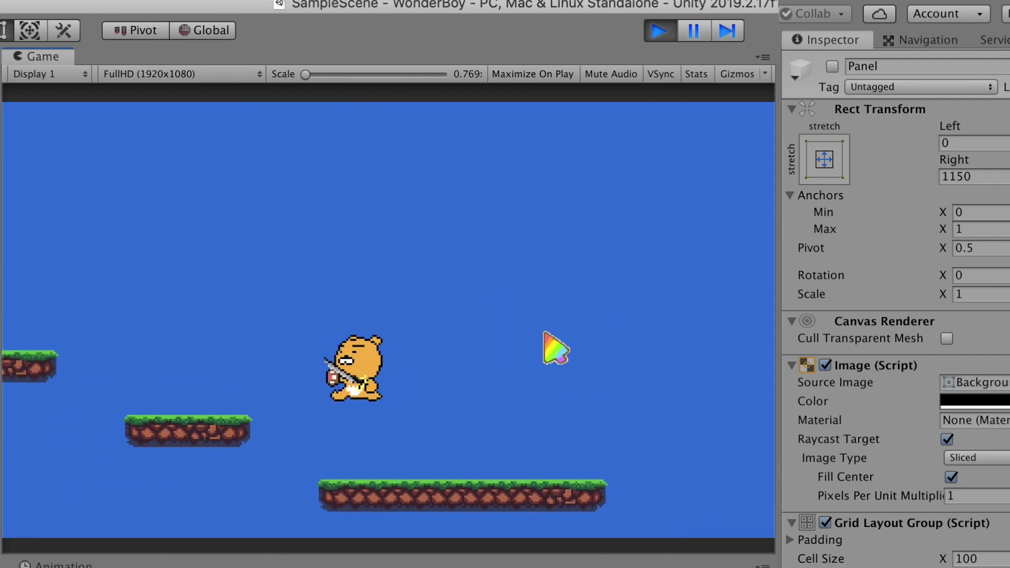